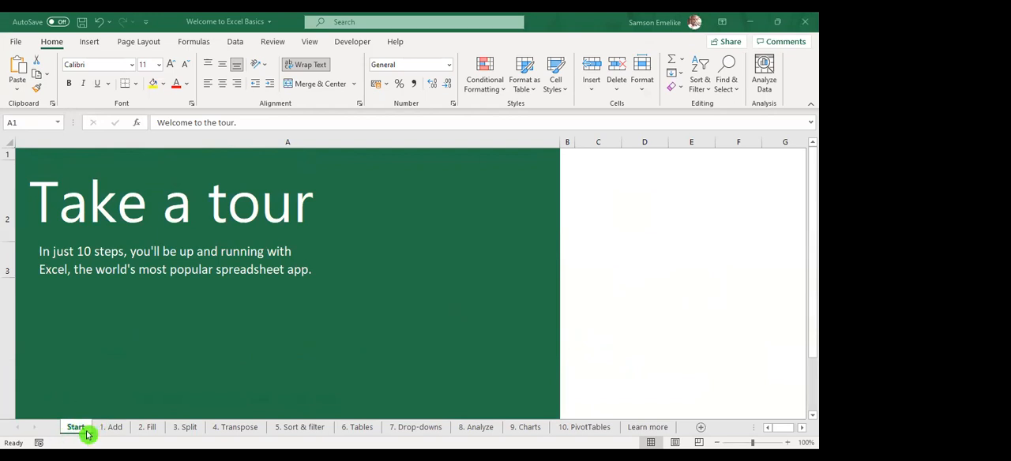
Look over the Start sheet and begin the tour
scroll(343, 356, "down", 3)
scroll(343, 356, "up", 3)
scroll(343, 356, "down", 1)
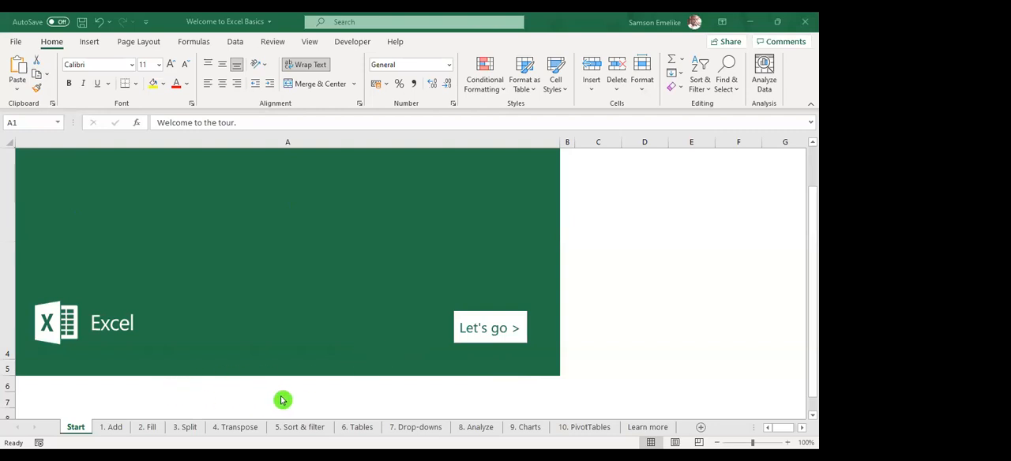
left_click(496, 330)
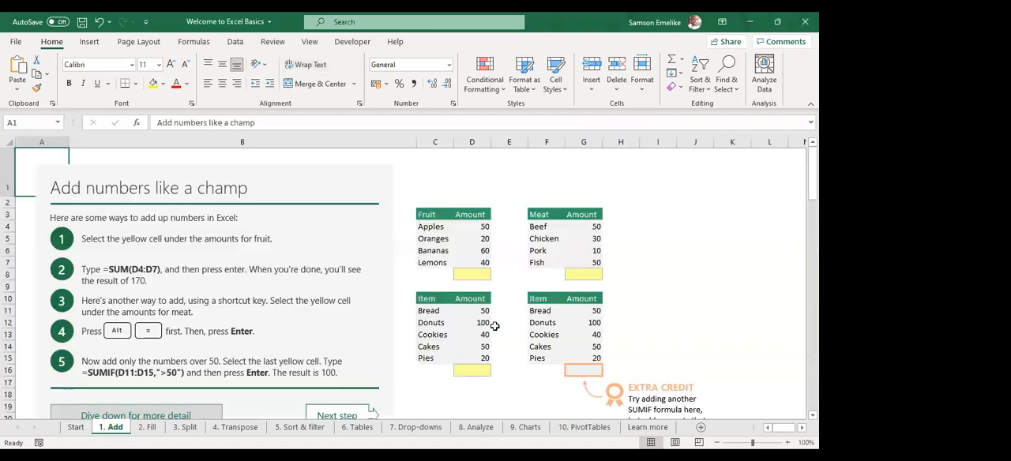
Examine the number-adding exercises and SUM function notes on the 1. Add sheet, briefly revisiting the Start sheet
left_click(113, 432)
scroll(197, 308, "down", 12)
scroll(388, 285, "down", 2)
scroll(388, 285, "up", 13)
scroll(354, 241, "down", 2)
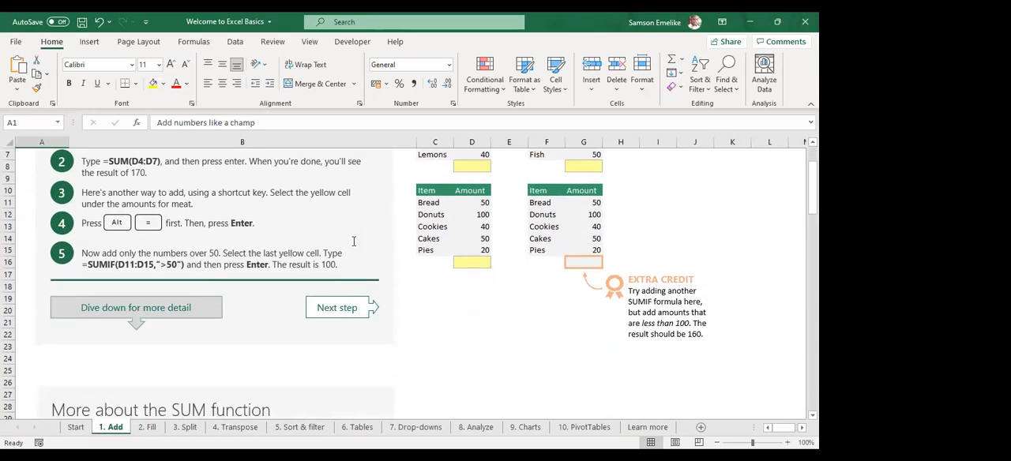
scroll(353, 241, "down", 1)
scroll(353, 241, "up", 3)
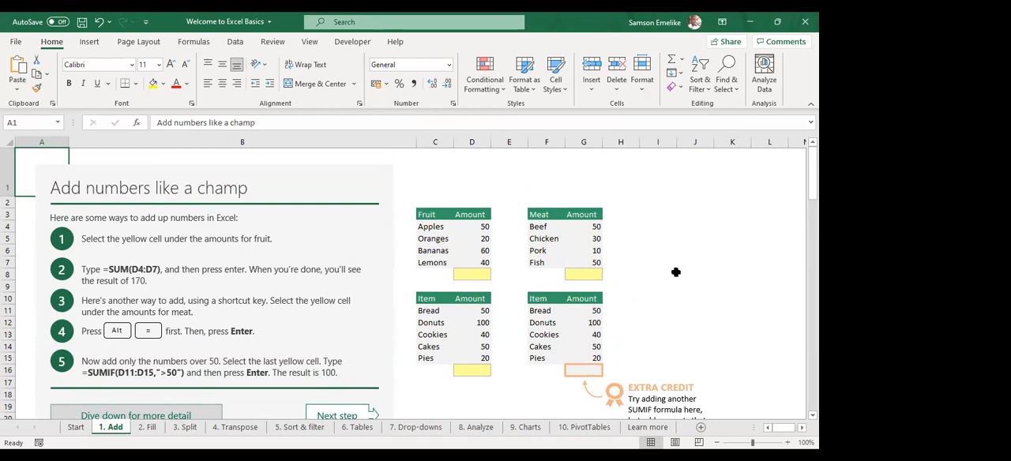
scroll(676, 272, "down", 6)
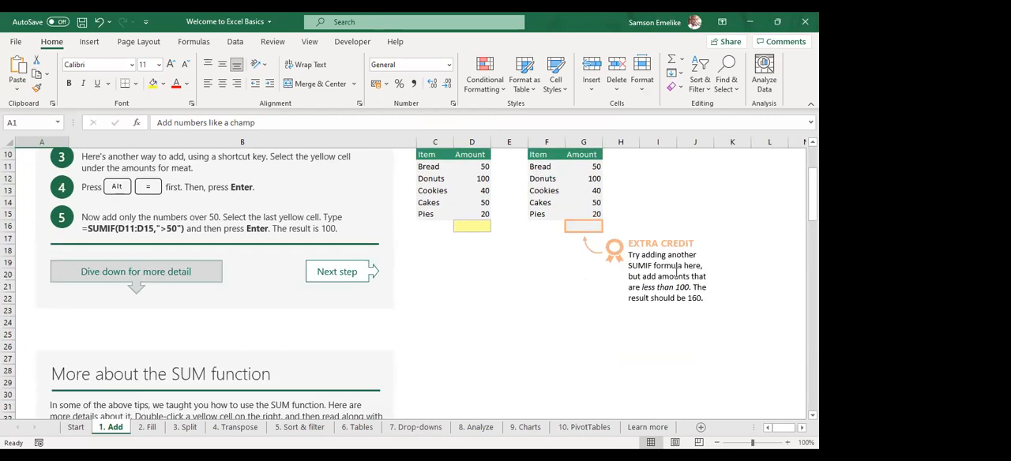
scroll(676, 272, "down", 3)
scroll(413, 340, "up", 2)
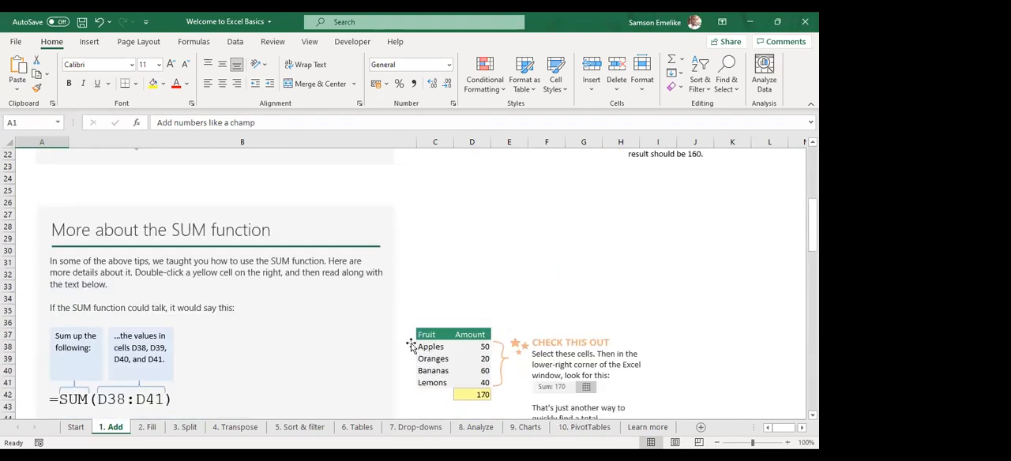
left_click(76, 427)
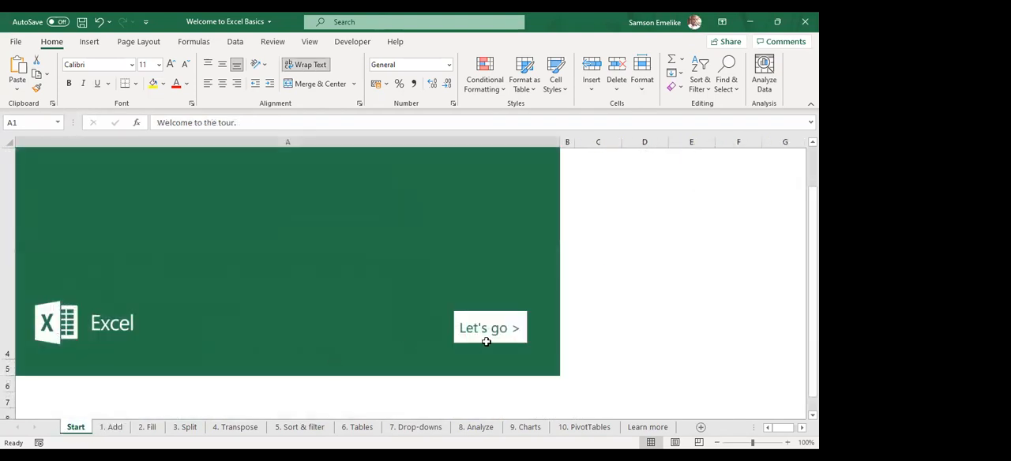
left_click(116, 426)
Copy the second Item and Amount table, F72:G77, beside the SUMIF function notes on the 1. Add sheet
scroll(605, 290, "down", 6)
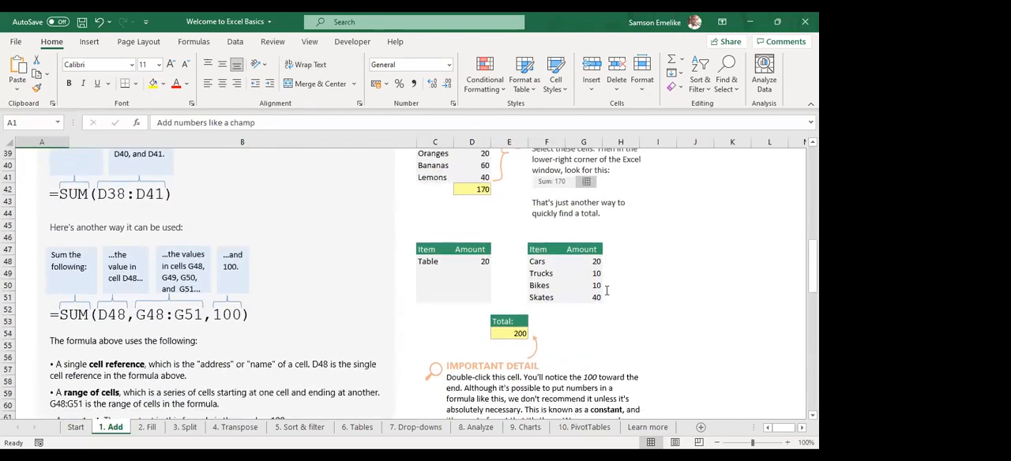
scroll(604, 289, "down", 6)
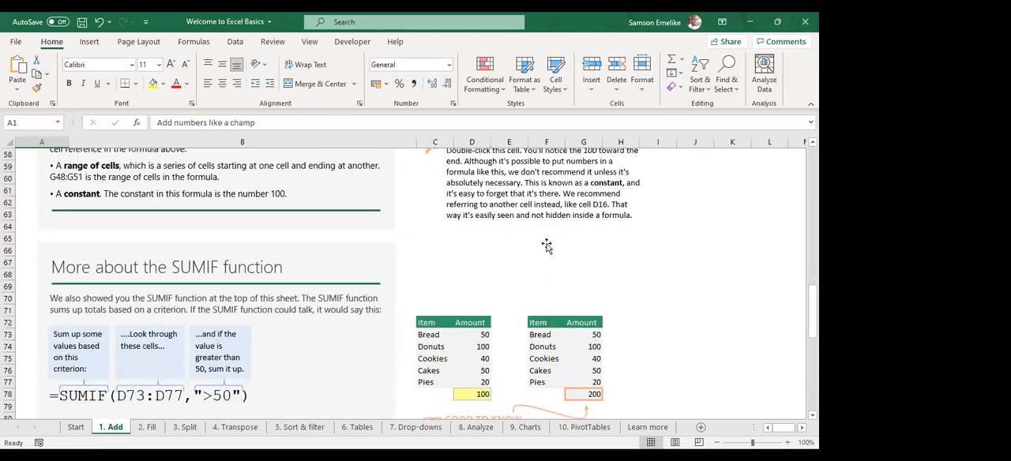
scroll(546, 246, "down", 3)
left_click(544, 237)
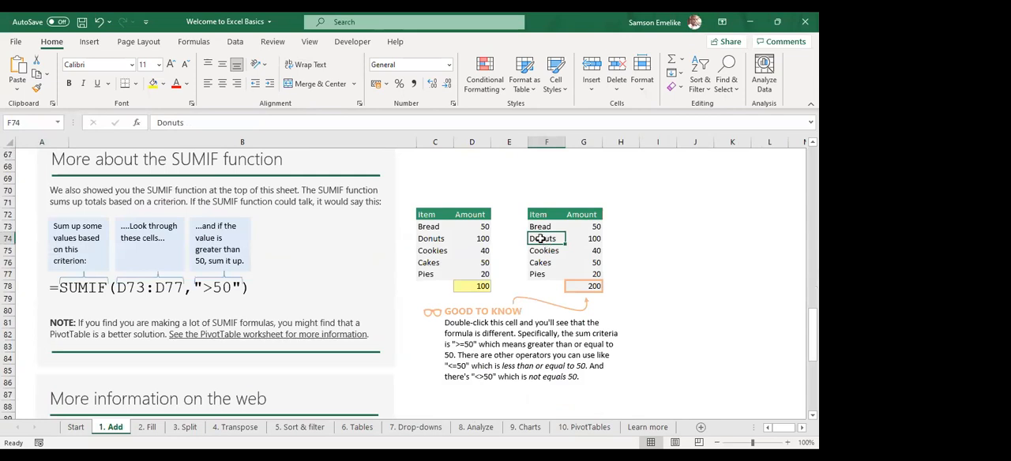
left_click_drag(539, 215, 581, 273)
key("ctrl+c")
key("ctrl+q")
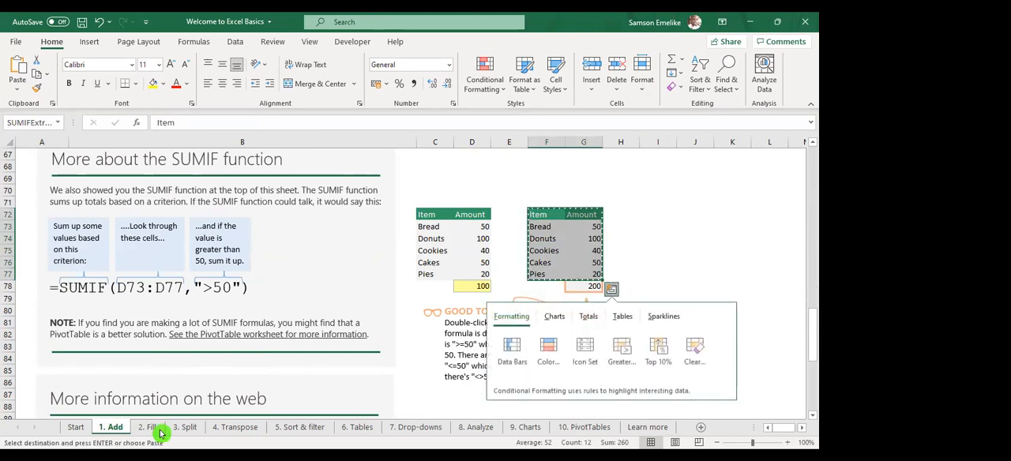
left_click(38, 371)
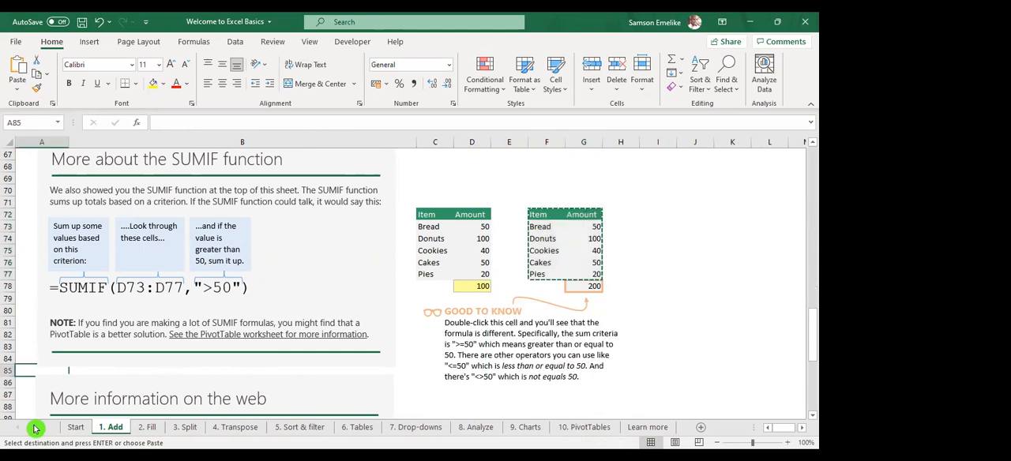
Add four blank worksheets after the Learn more sheet and bring the last of them into view
left_click(649, 427)
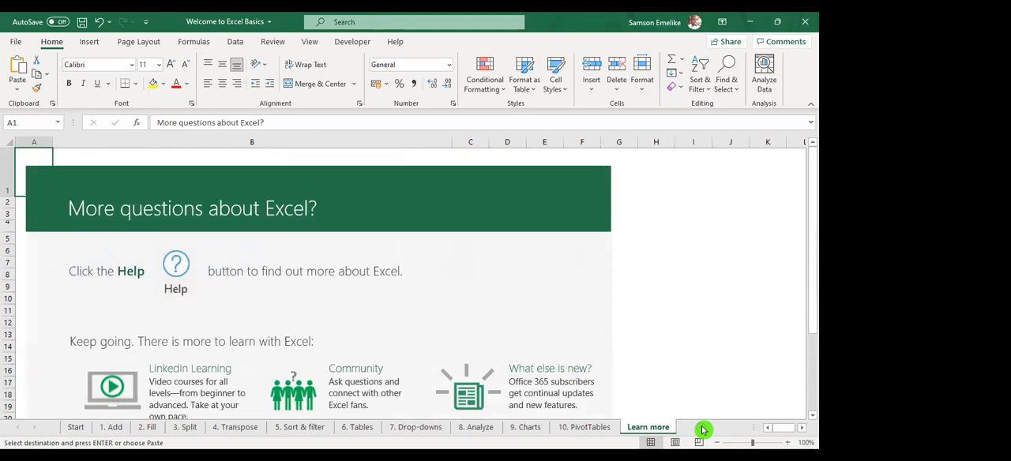
left_click(705, 431)
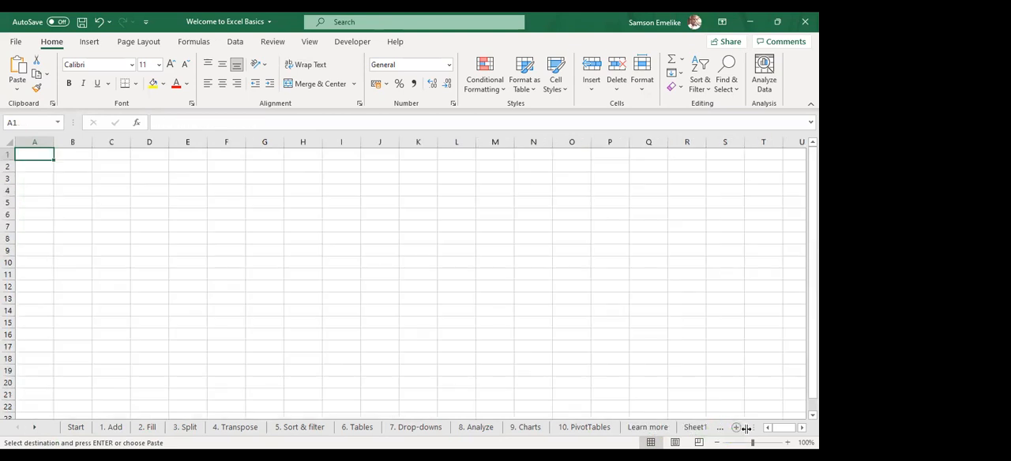
left_click(36, 429)
left_click(36, 429)
left_click(36, 429)
left_click(36, 429)
left_click(38, 430)
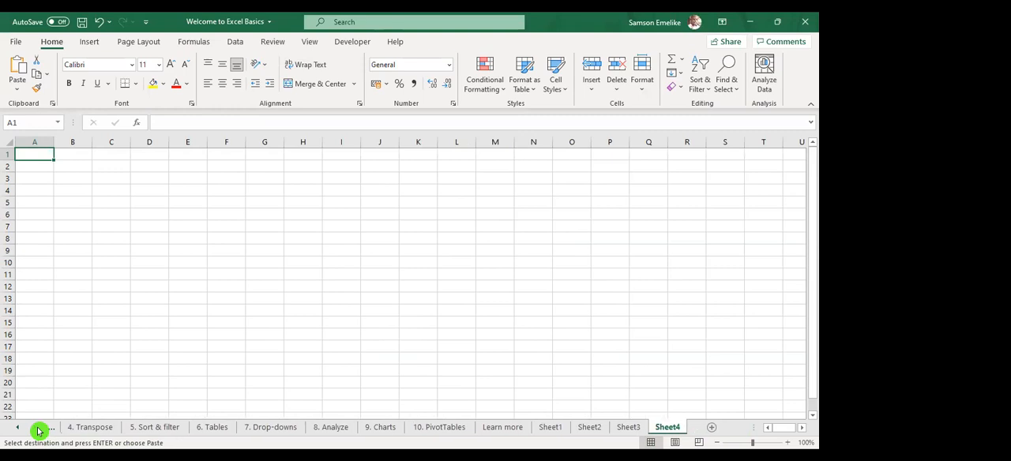
Page through Sheet1 to Sheet4, and add two more blank worksheets at the end of the workbook
left_click(552, 426)
left_click(583, 428)
left_click(628, 428)
left_click(669, 428)
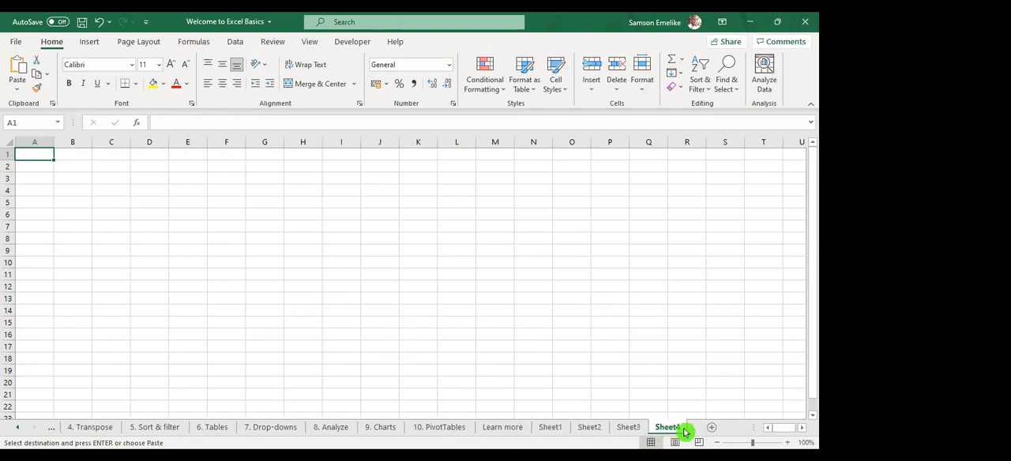
left_click(710, 430)
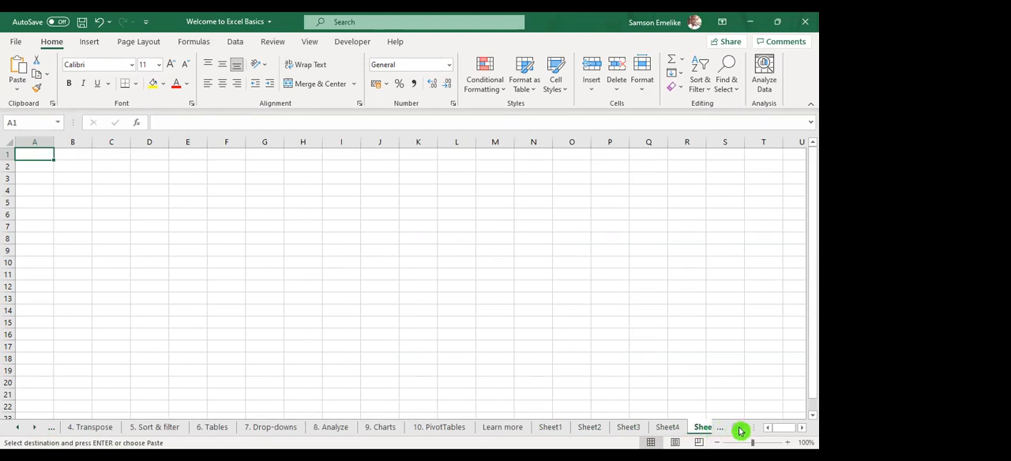
left_click(738, 430)
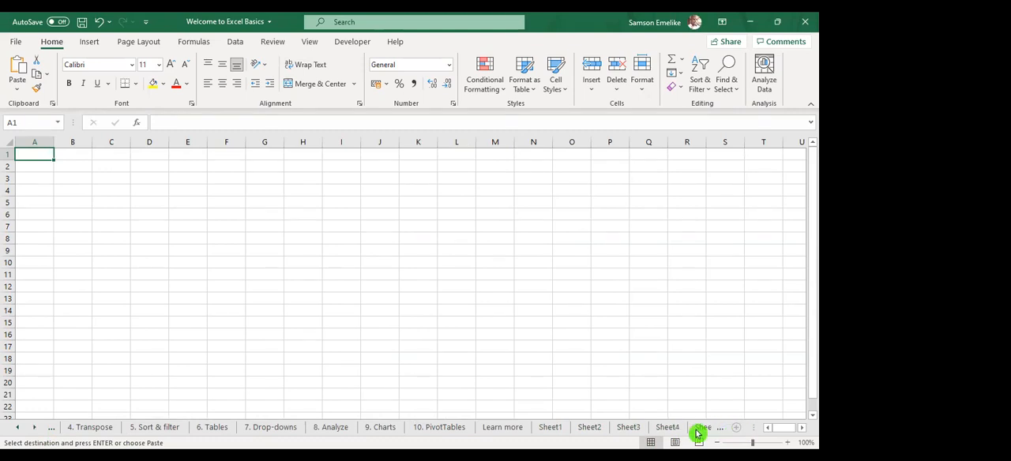
left_click(36, 429)
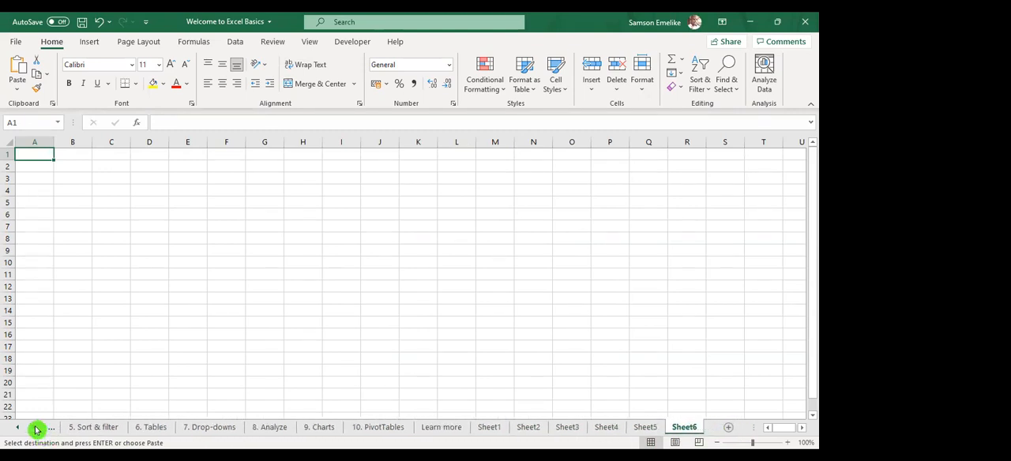
Paste the copied Item and Amount table into Sheet1 and move it to D2:E7
left_click(489, 430)
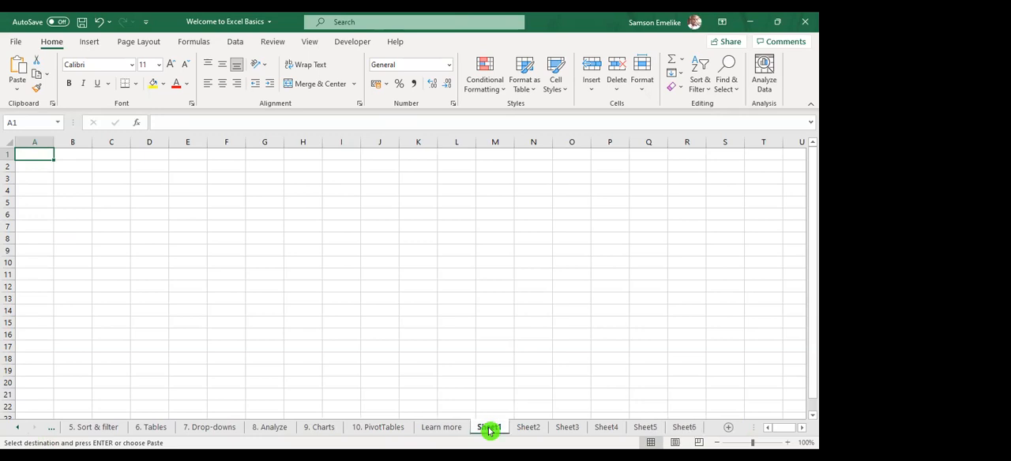
key("ctrl+v")
left_click_drag(54, 221, 164, 209)
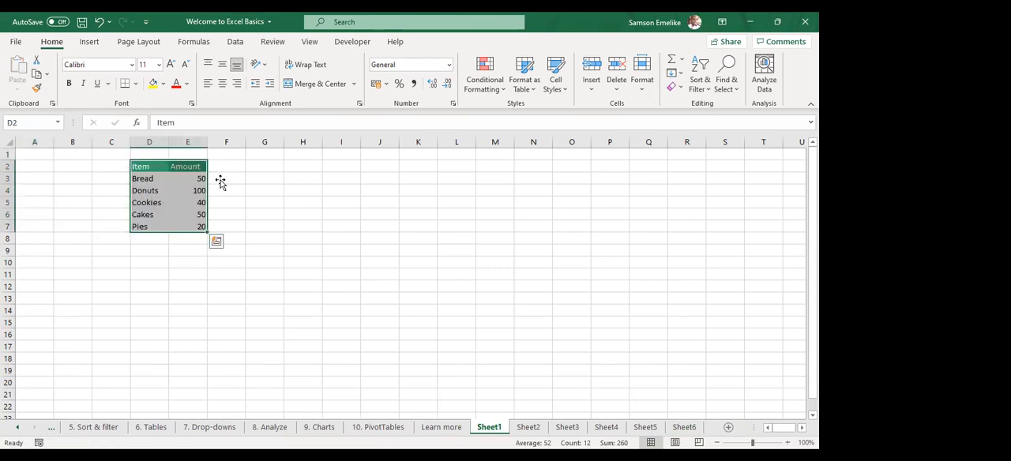
Rename Sheet1 as Summary_Sheet
left_click(489, 428)
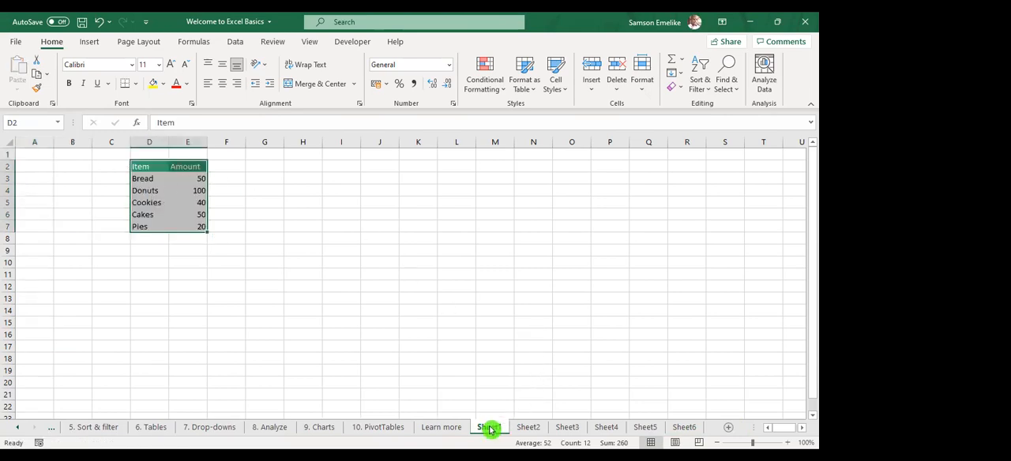
double_click(489, 428)
type("Summary_Sheet")
left_click(487, 431)
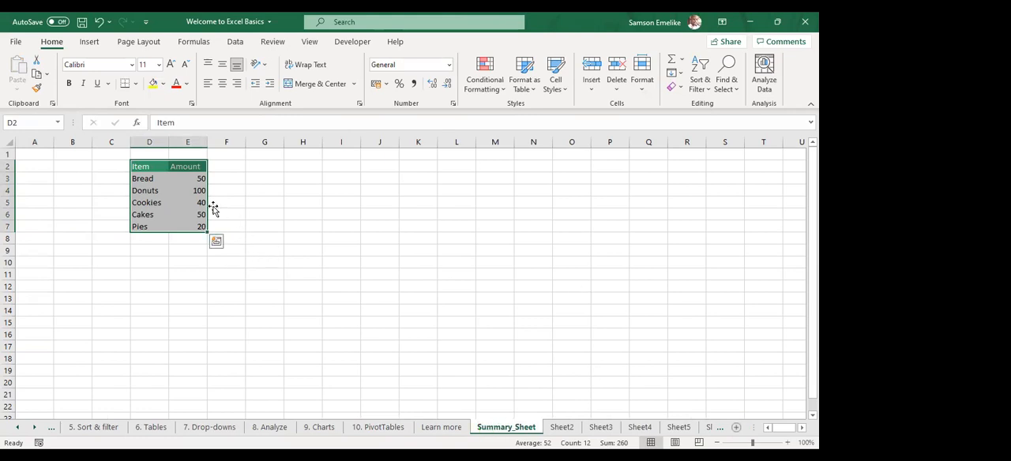
Select the table D2:E7 on Summary_Sheet and look through the blank sheets Sheet2 to Sheet6
left_click(159, 179)
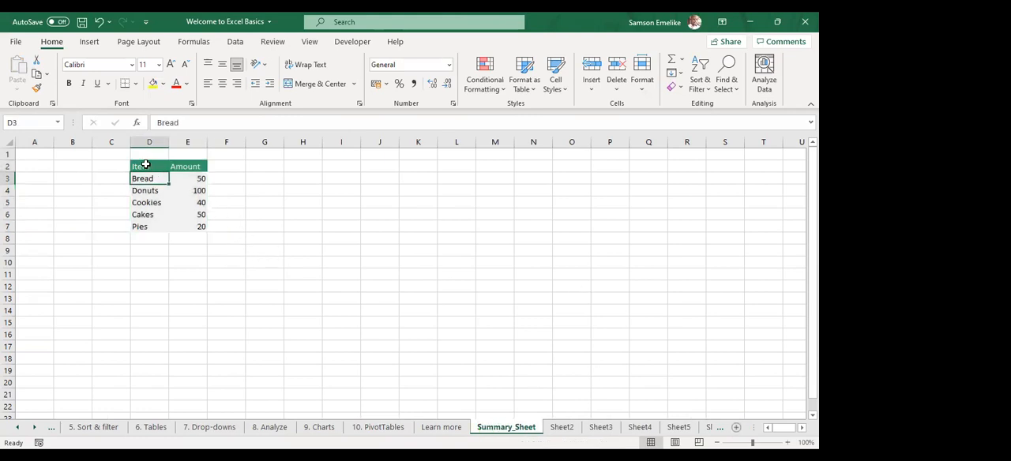
left_click_drag(145, 164, 190, 226)
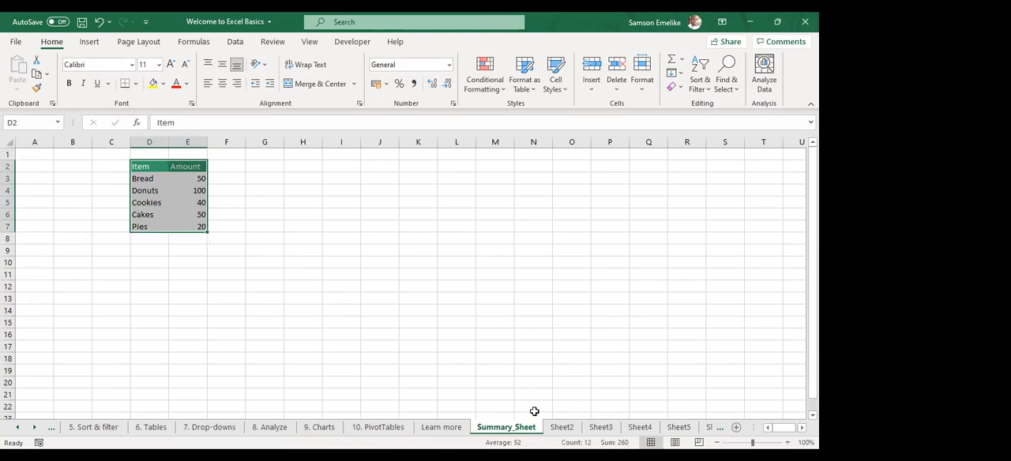
left_click(566, 429)
left_click(603, 428)
left_click(641, 428)
left_click(680, 429)
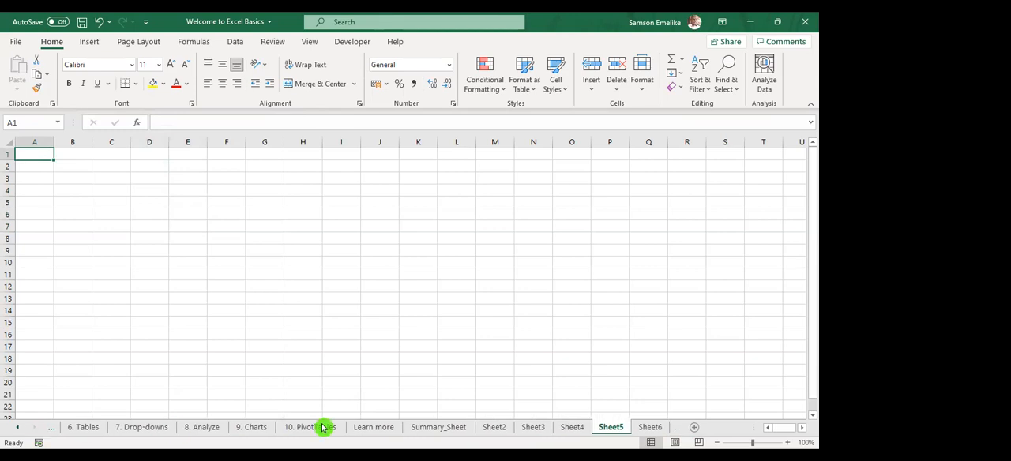
left_click(647, 427)
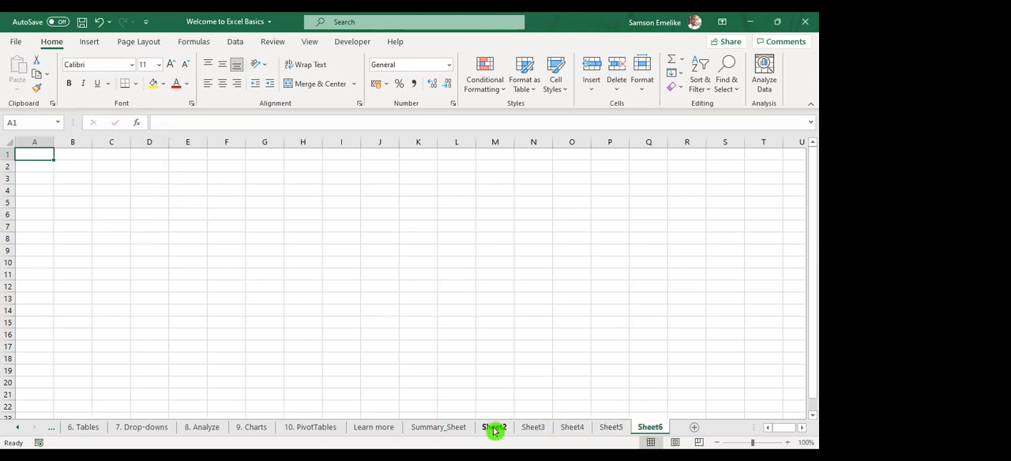
Group the worksheets from Summary_Sheet through Sheet6 and select the Donuts cell D4
left_click(432, 430)
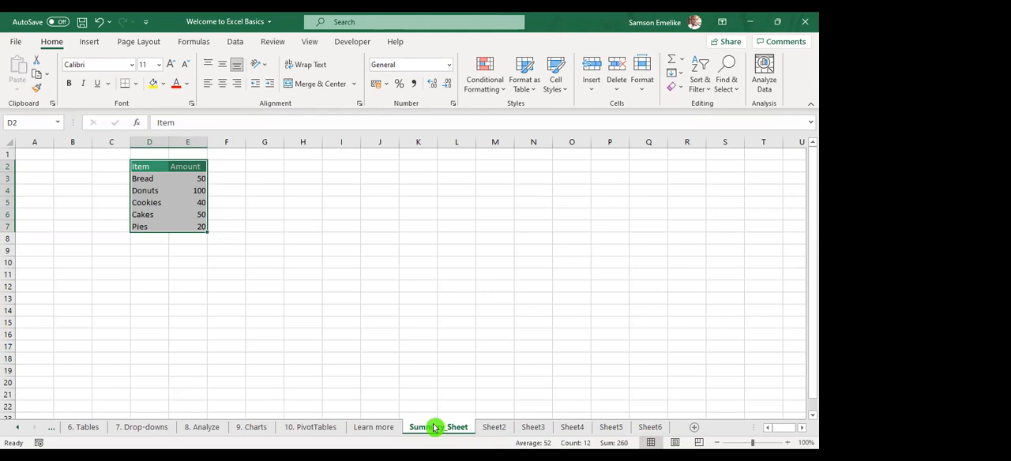
left_click(659, 427, "shift")
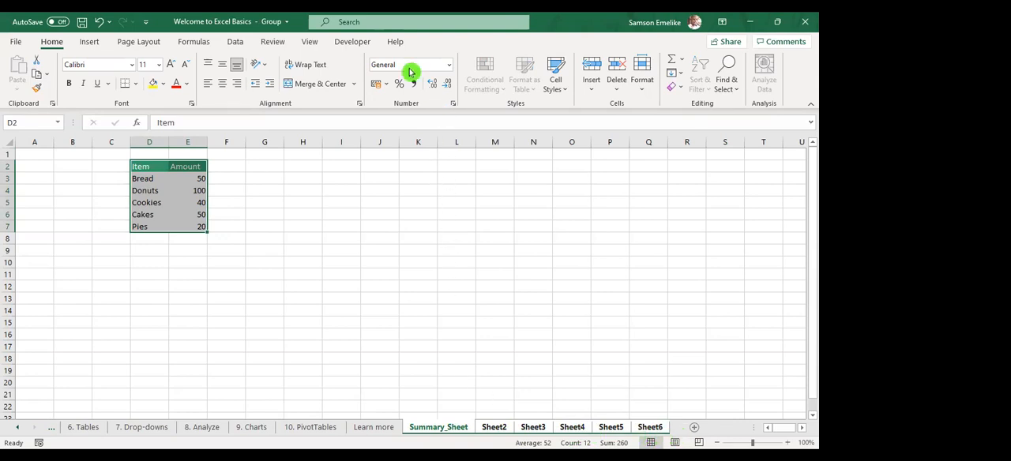
left_click(260, 25)
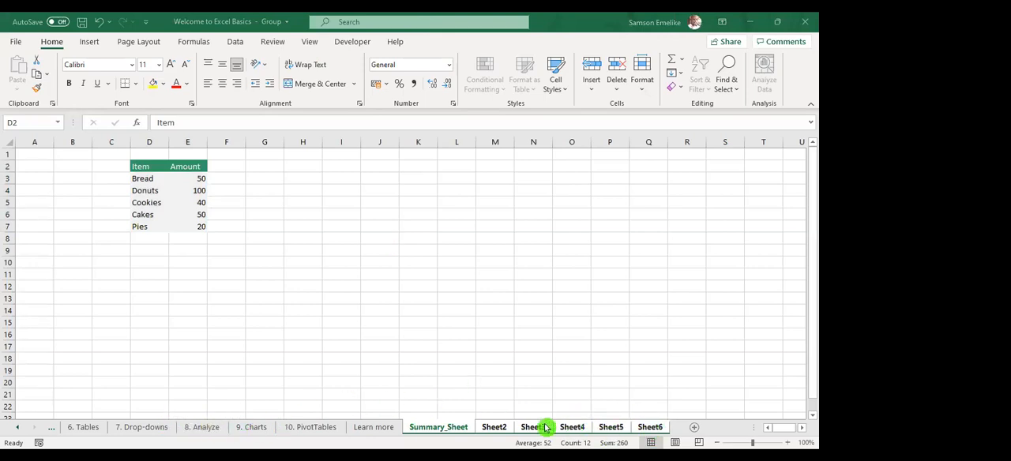
left_click(35, 164)
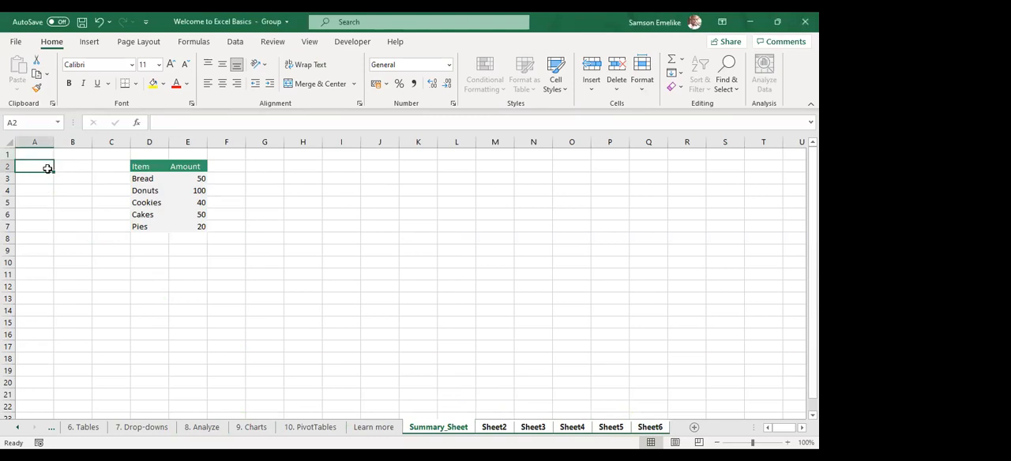
left_click(162, 189)
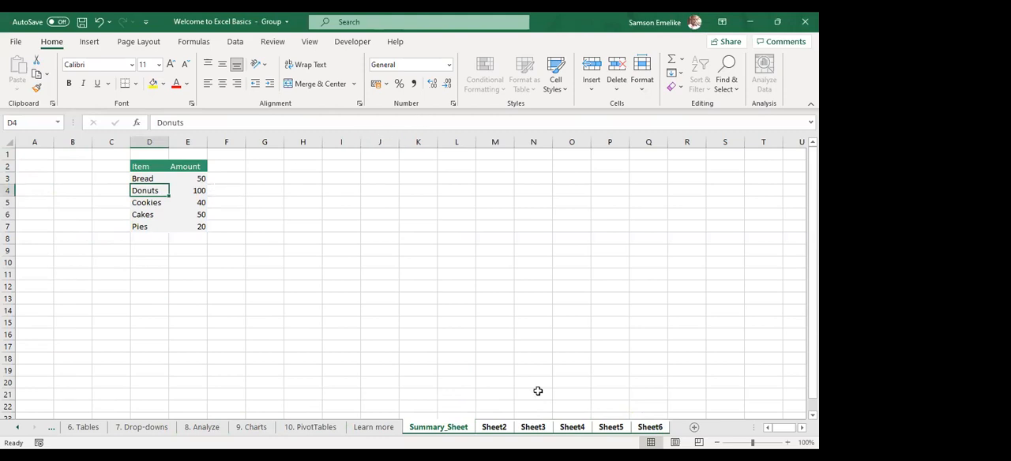
Ungroup the worksheets and select the Bread amount in E3 on Summary_Sheet
right_click(425, 430)
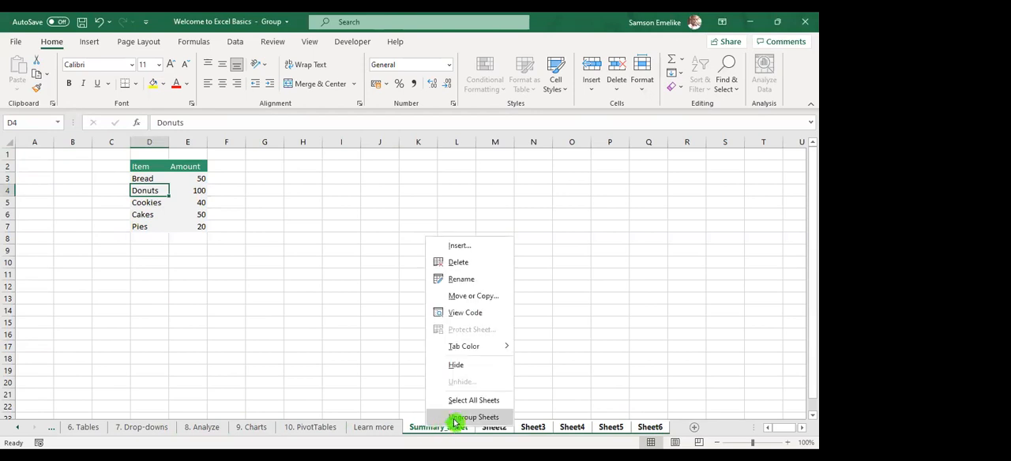
left_click(461, 416)
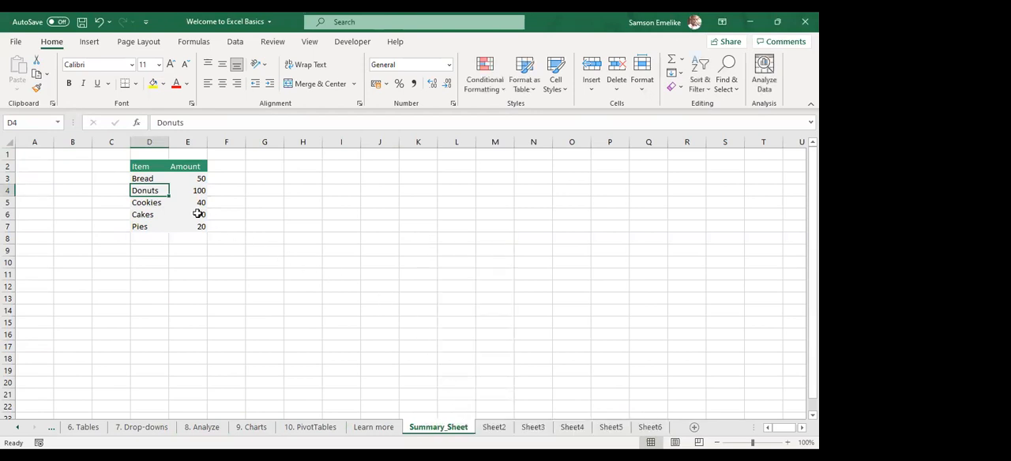
left_click(184, 177)
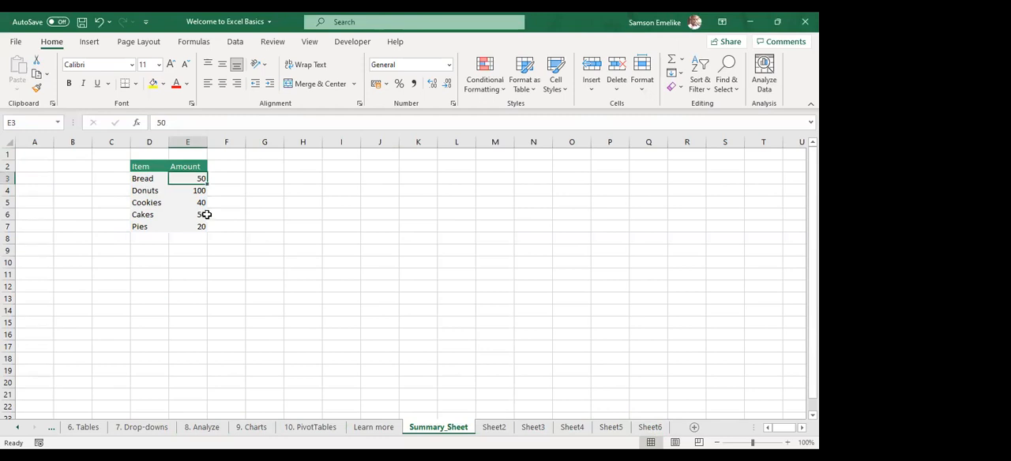
Move the table from D2:E7 to G2:H7 on Summary_Sheet and group the worksheets from Summary_Sheet through Sheet6
left_click_drag(152, 167, 304, 234)
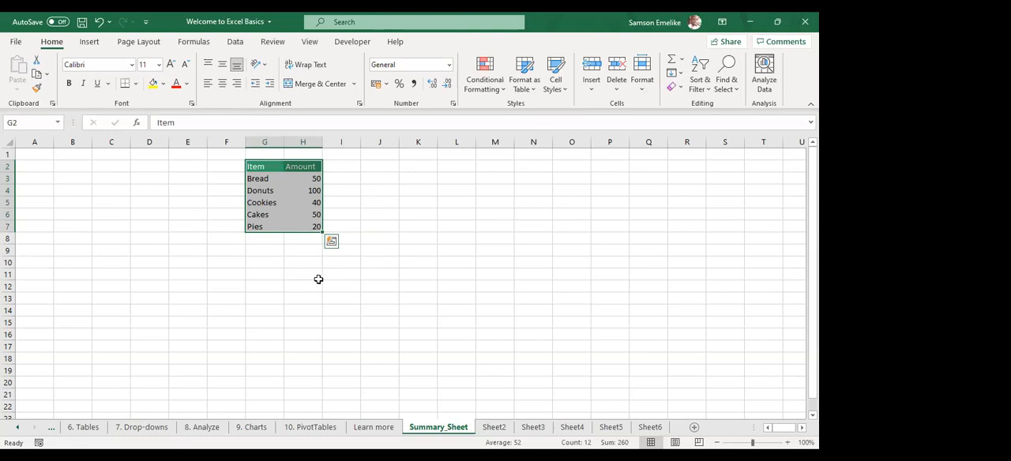
left_click(422, 434)
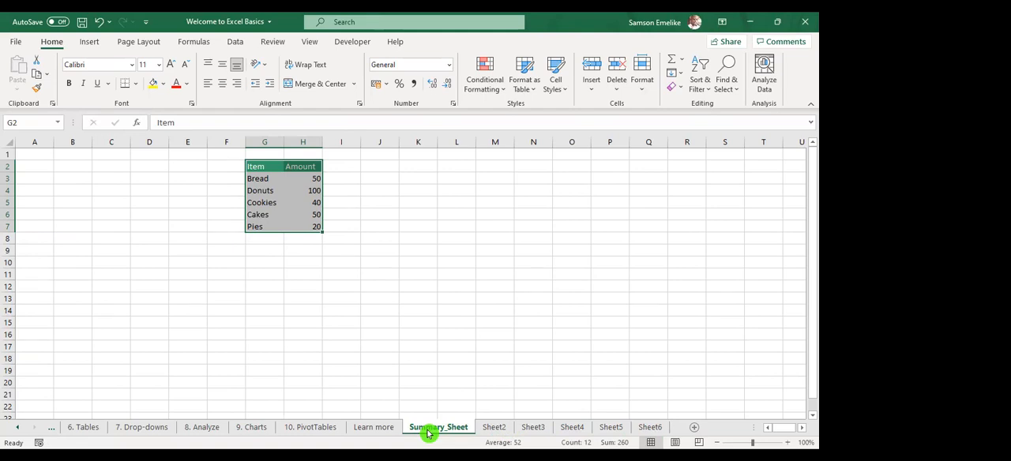
left_click(654, 428, "shift")
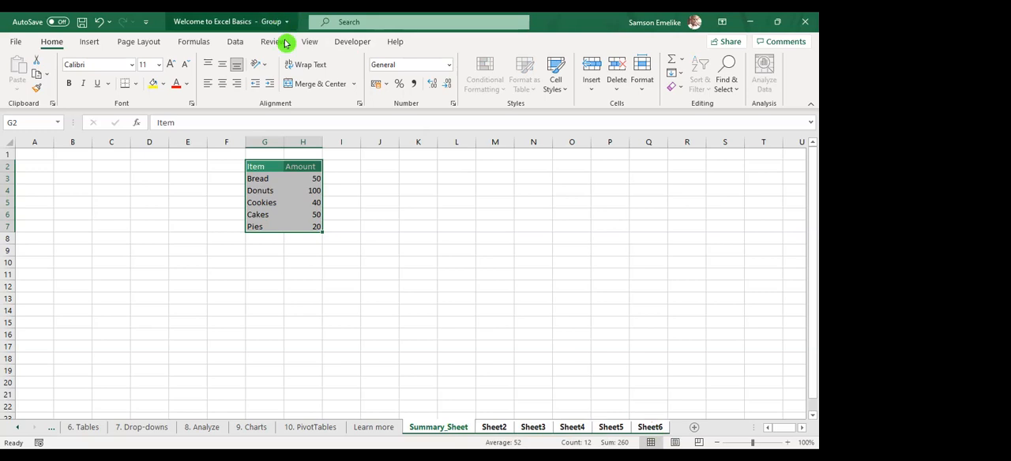
Enter the headings Item in A2 and Amount in B2 across all the grouped worksheets
left_click(33, 166)
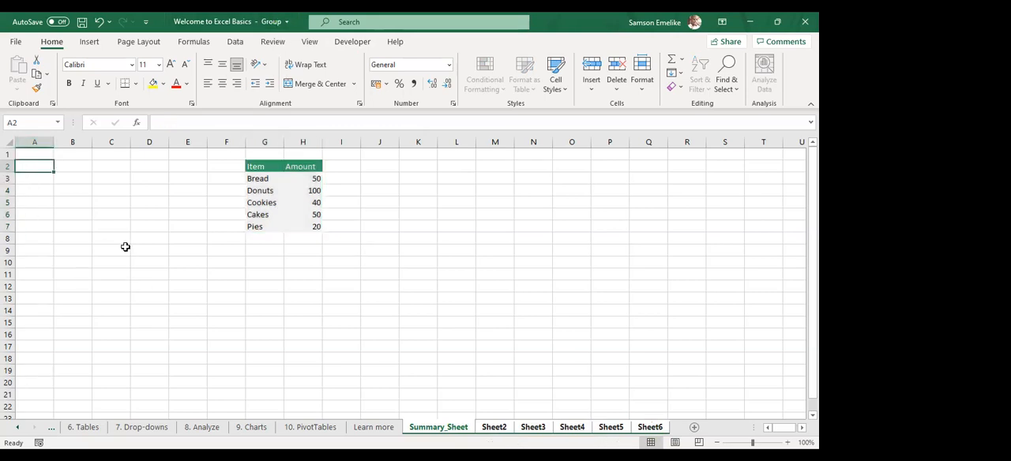
type("Item")
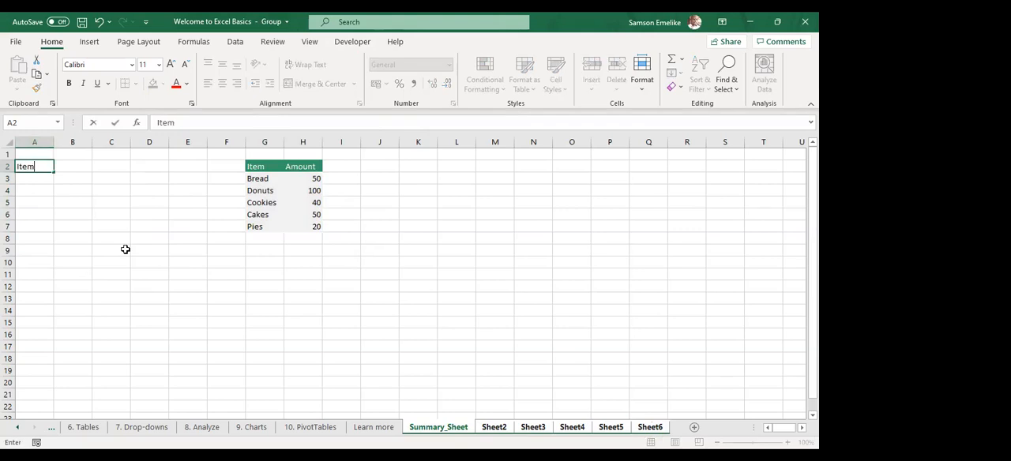
key("Tab")
type("Amount")
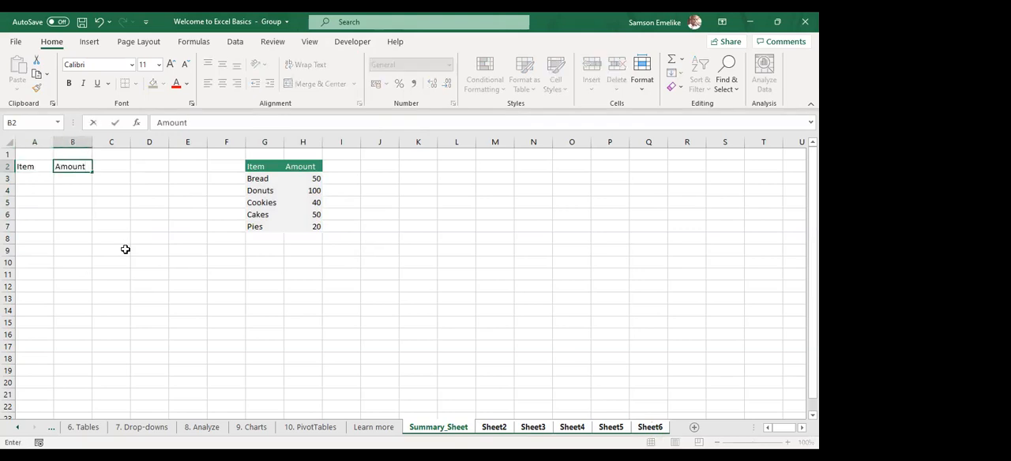
key("Return")
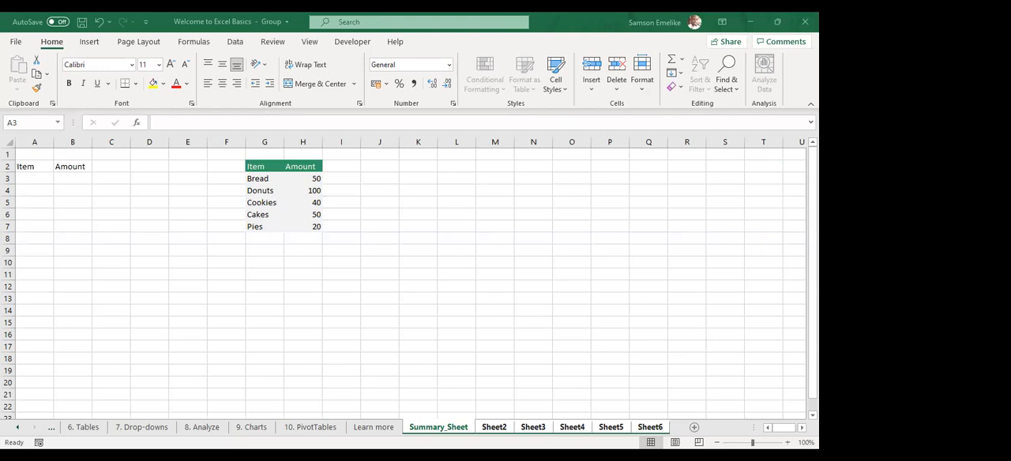
Ungroup the worksheets from Summary_Sheet through Sheet6
left_click(422, 431)
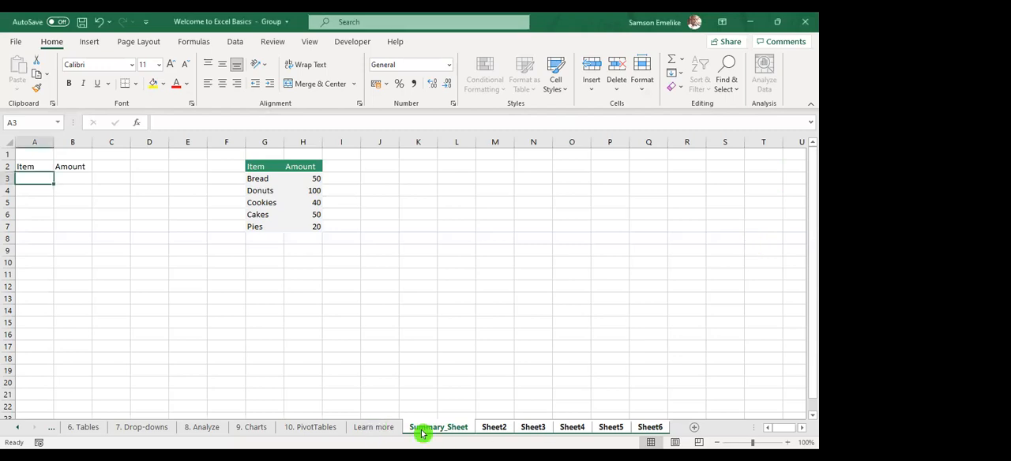
right_click(426, 428)
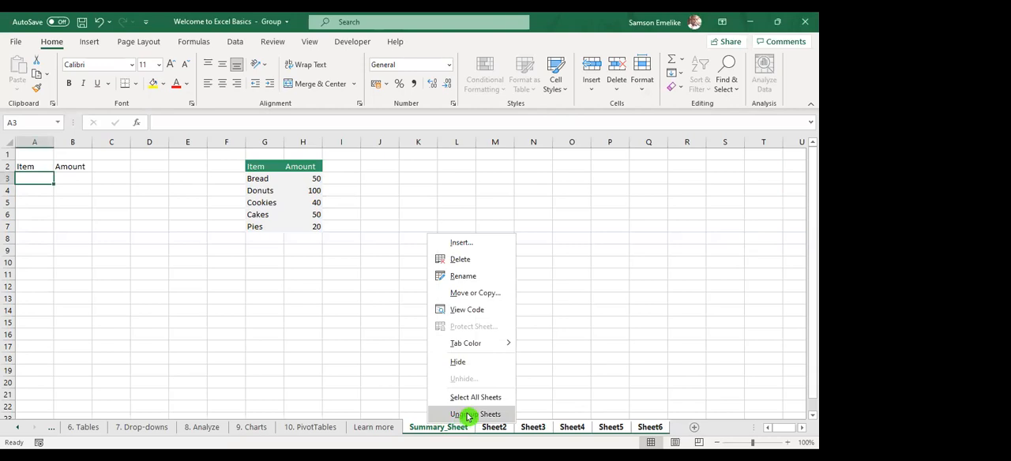
left_click(465, 413)
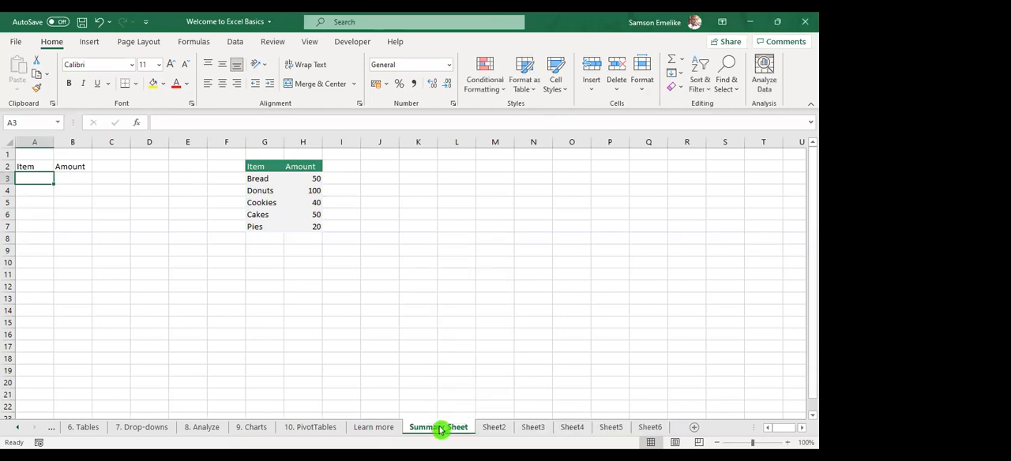
Delete the Summary_Sheet worksheet together with its table
right_click(440, 429)
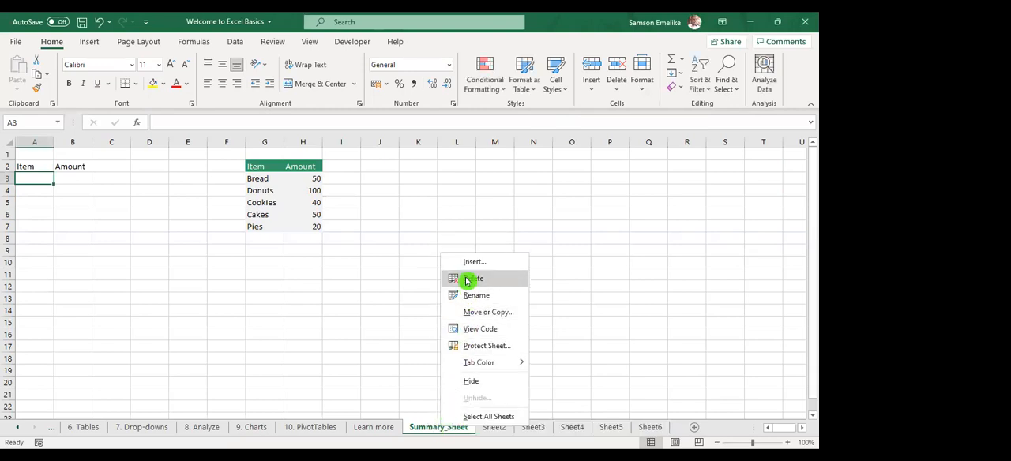
left_click(471, 277)
left_click(391, 271)
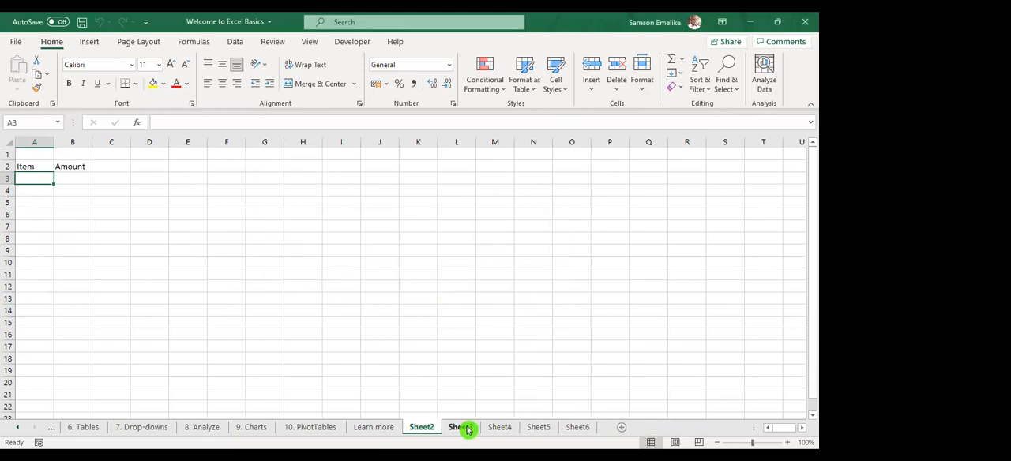
Group the worksheets from Sheet2 through Sheet6 and delete them all together
right_click(468, 429)
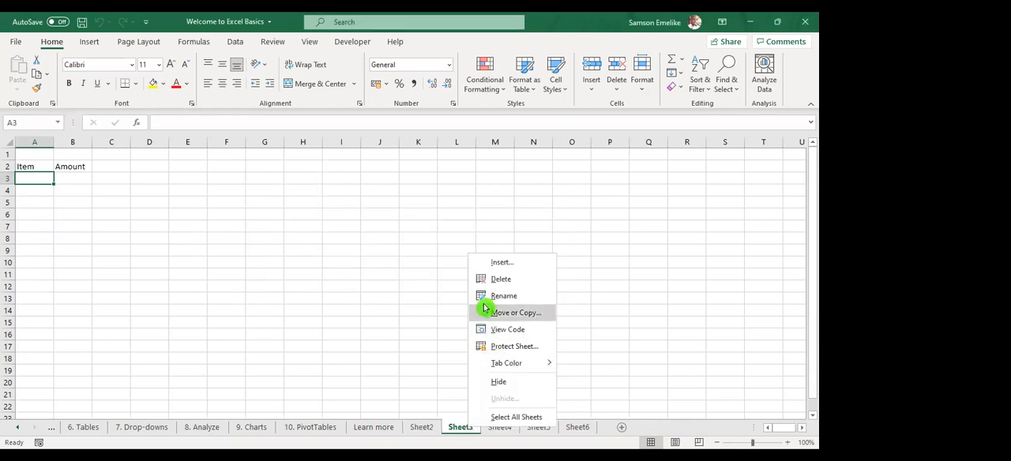
left_click(579, 429)
left_click(422, 429)
left_click(588, 428, "shift")
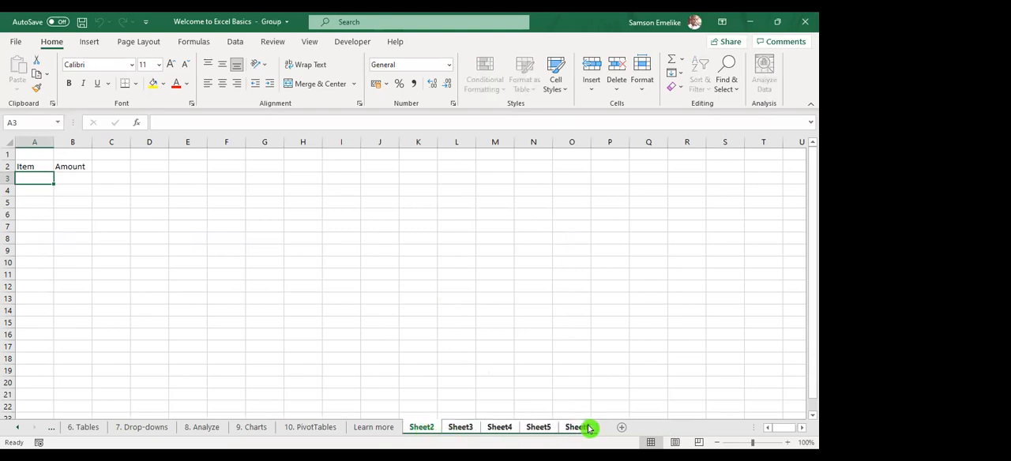
right_click(589, 428)
left_click(618, 261)
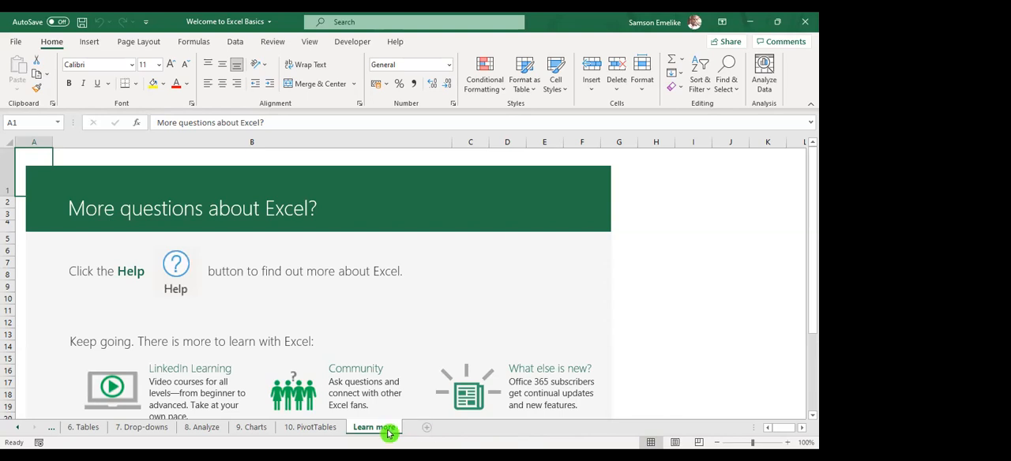
Add six new blank worksheets after the Learn more sheet
left_click(429, 431)
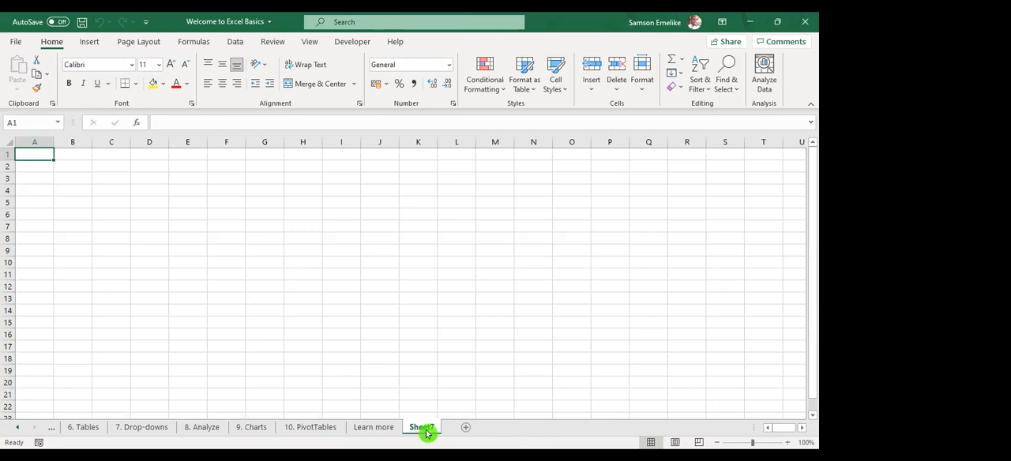
left_click(473, 430)
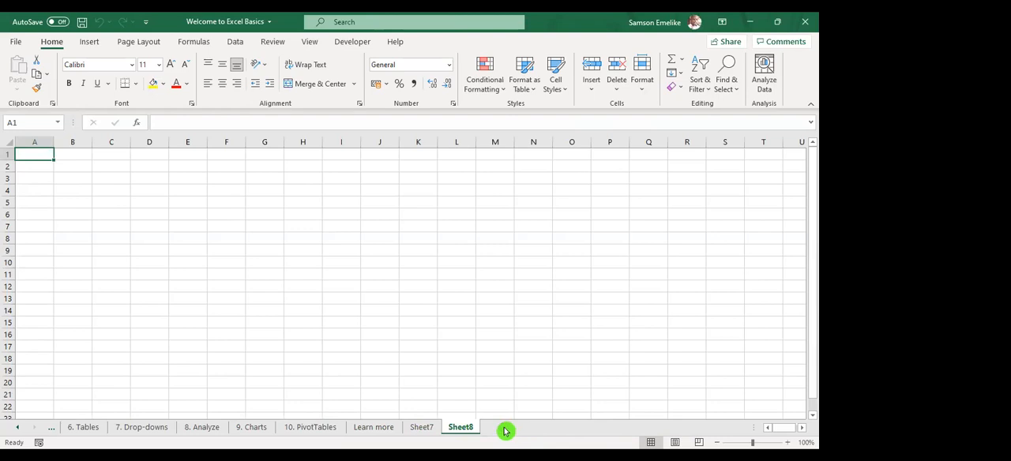
left_click(506, 430)
left_click(544, 429)
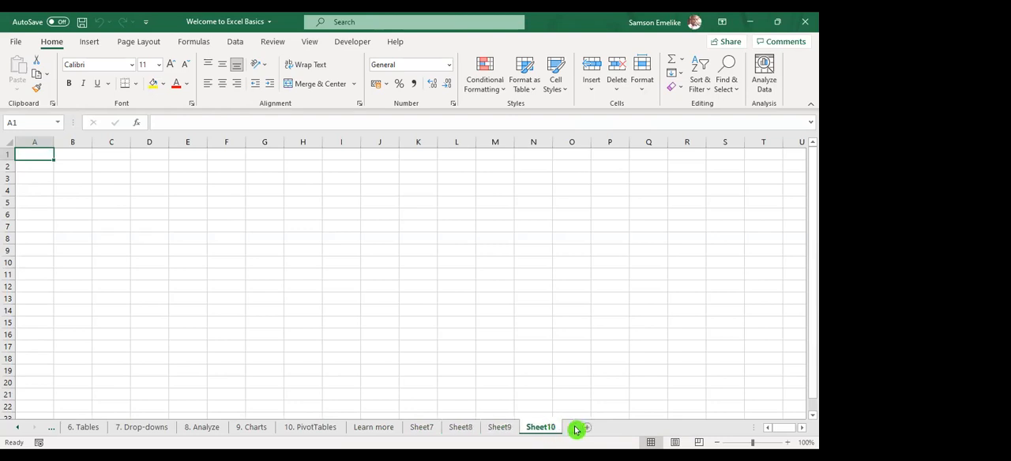
left_click(588, 429)
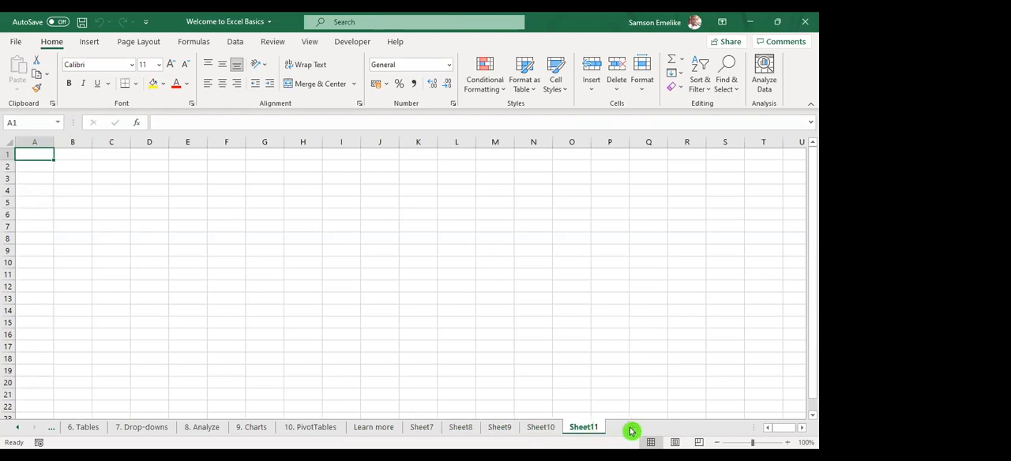
left_click(629, 428)
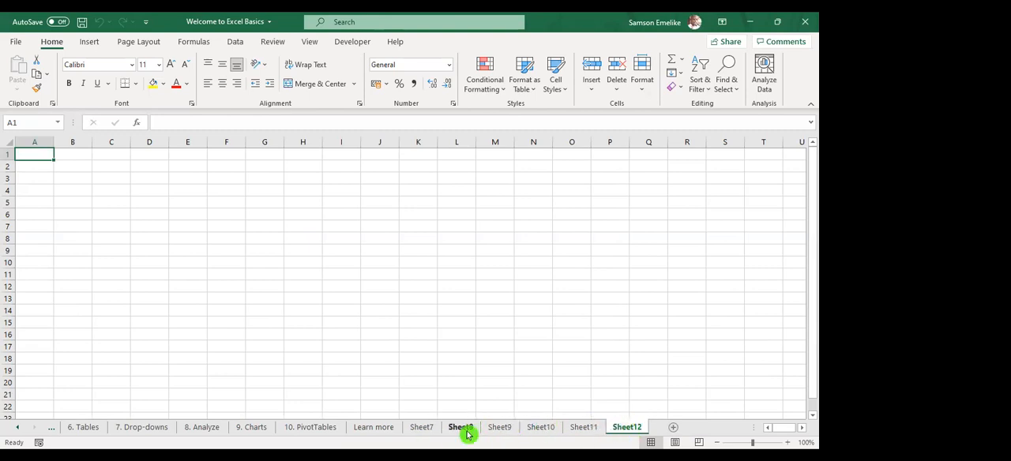
Rename Sheet7 as Summary_Sheet
left_click(424, 429)
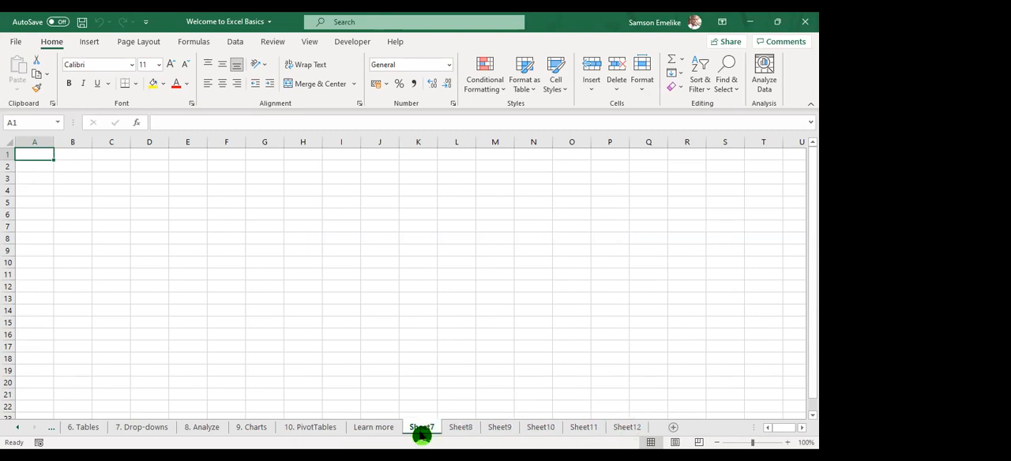
double_click(421, 434)
type("Summary_Sheet")
left_click(433, 432)
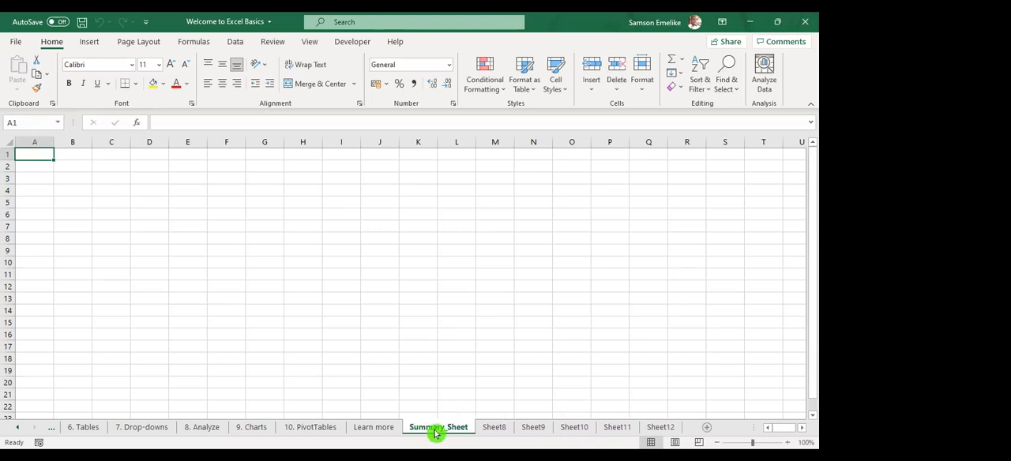
Rename Sheet8 as FCT and Sheet9 as Lagos
double_click(494, 432)
type("FGT")
left_click(492, 432)
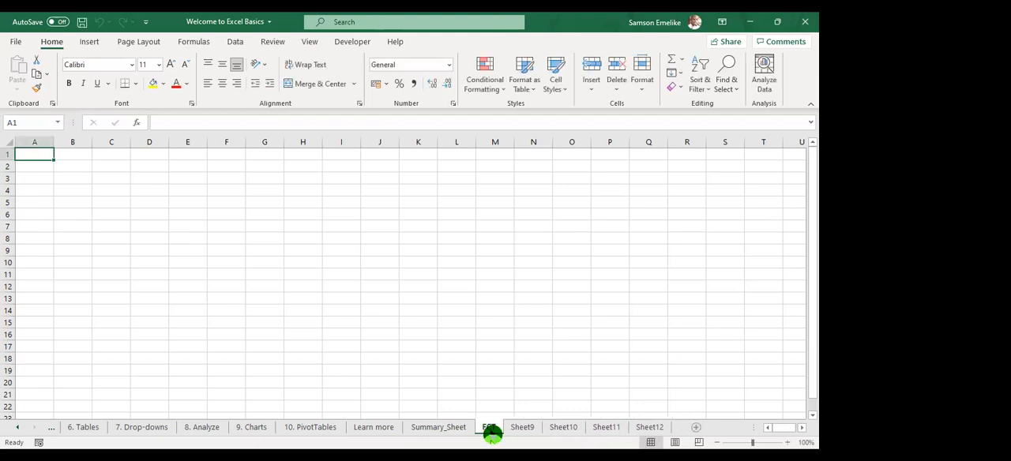
left_click(525, 435)
double_click(525, 433)
type("Leaos")
left_click(524, 431)
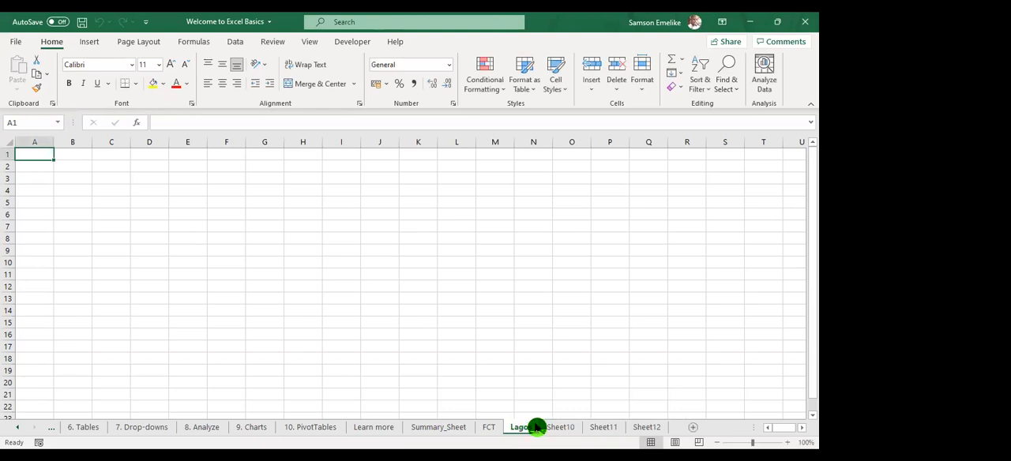
Rename Sheet10 as Kano and Sheet11 as PH
left_click(552, 433)
double_click(553, 431)
type("Kano")
left_click(555, 430)
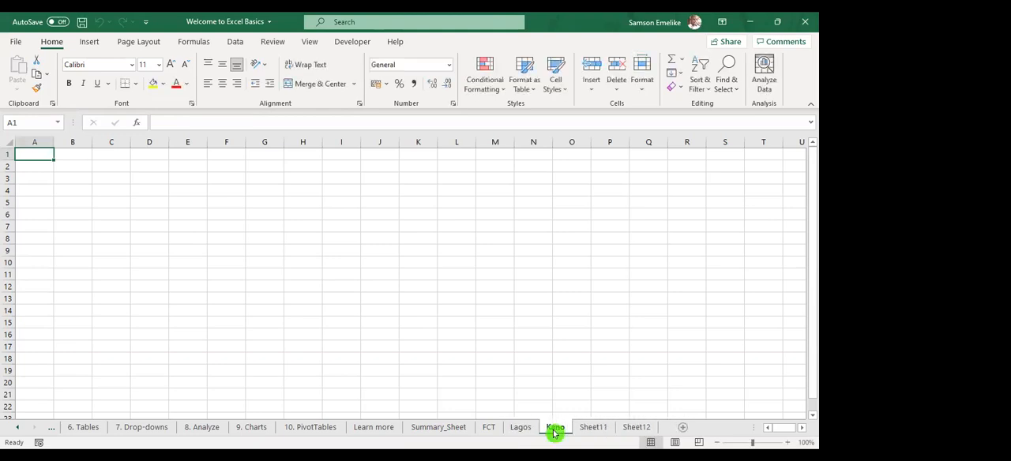
left_click(588, 430)
double_click(589, 430)
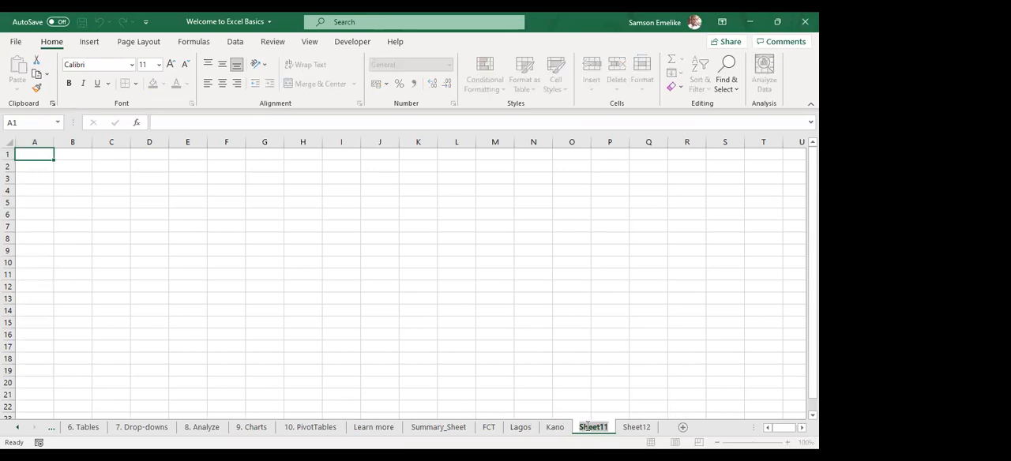
type("PH")
left_click(586, 430)
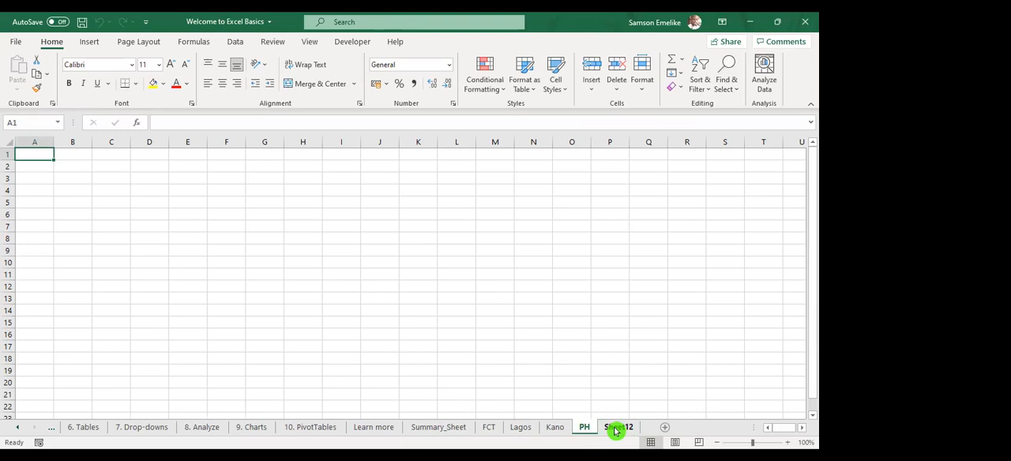
Rename Sheet12 as Ibadan
left_click(615, 430)
double_click(615, 429)
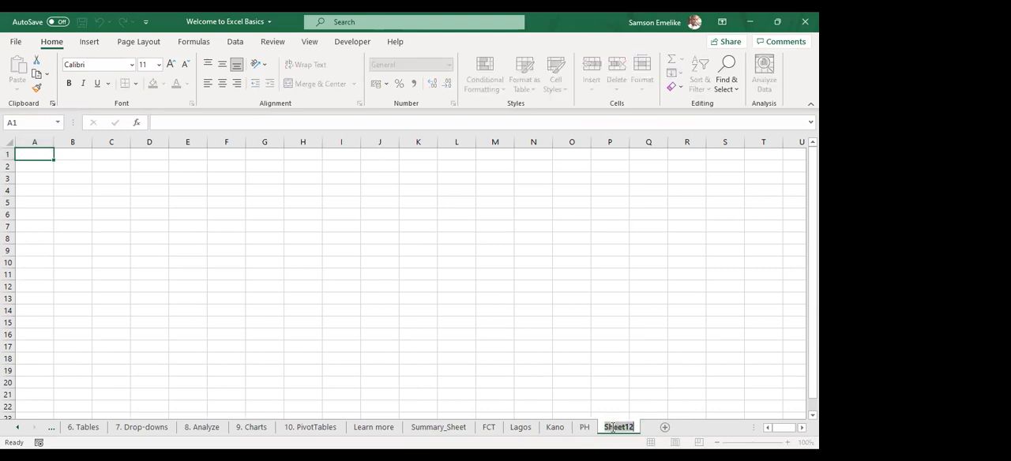
type("Ibadan")
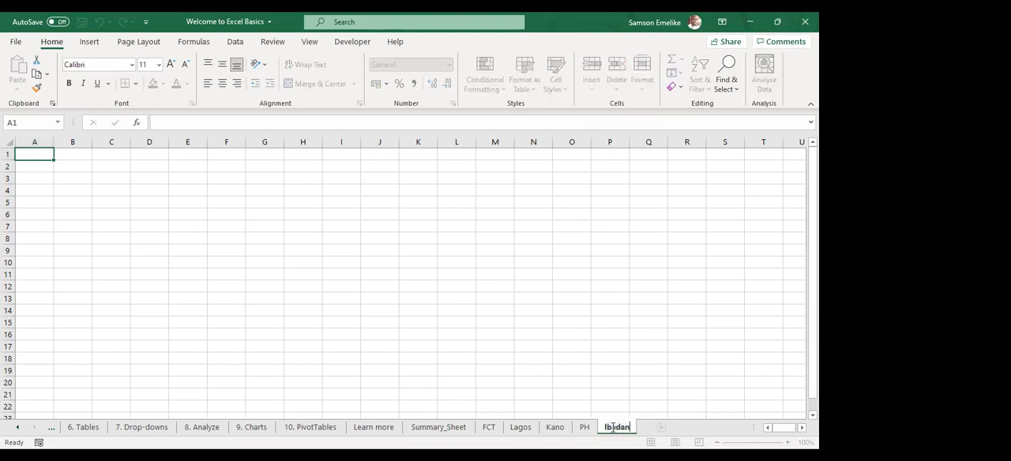
left_click(614, 430)
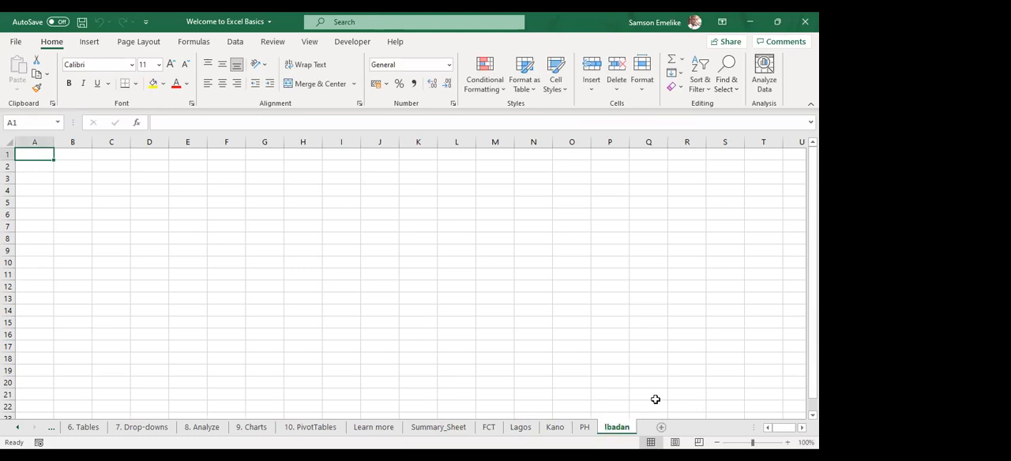
Group the adjacent worksheets from Summary_Sheet through Ibadan and ungroup them again
left_click(435, 429)
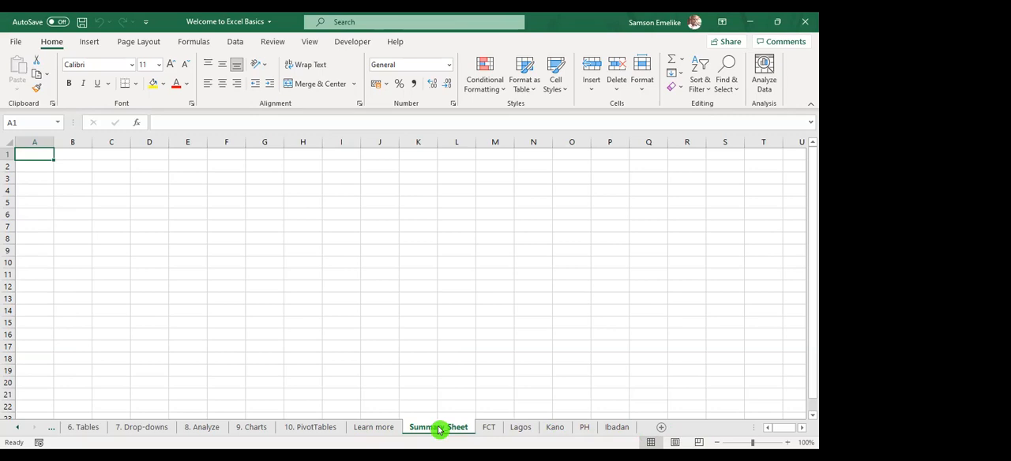
left_click(627, 431, "shift")
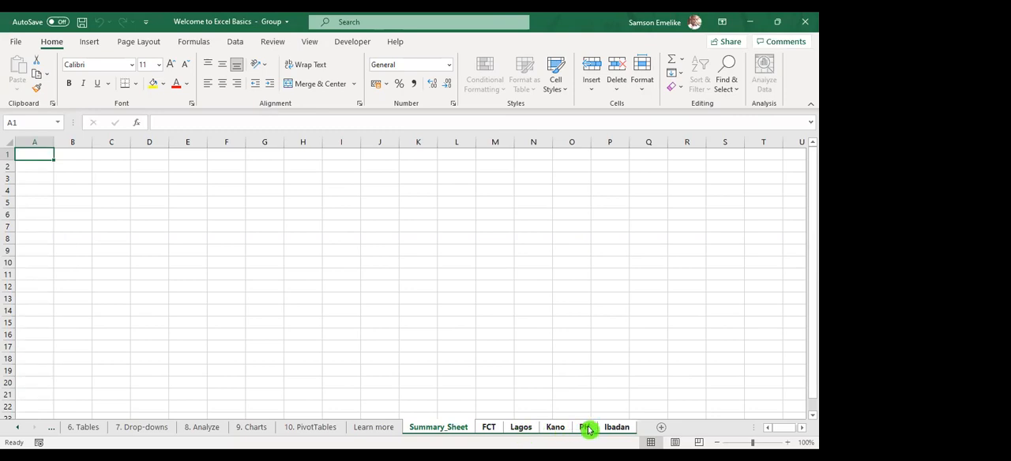
right_click(455, 431)
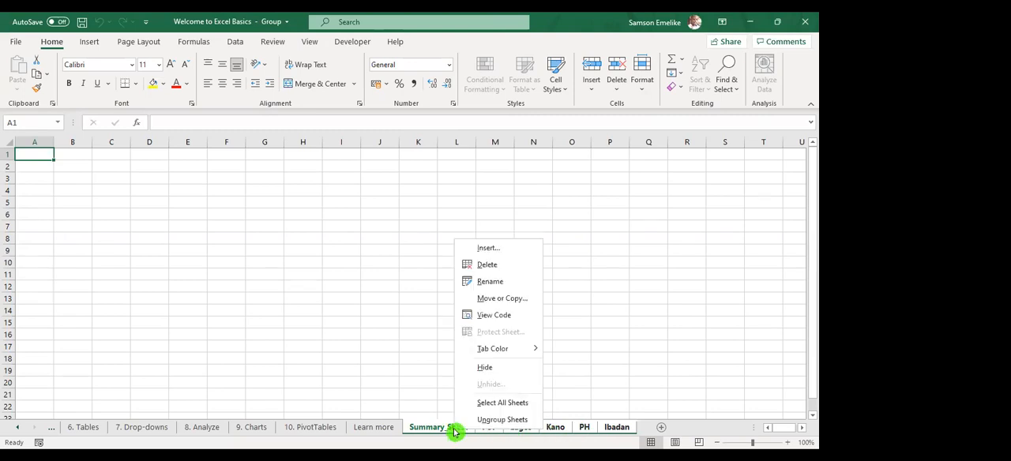
left_click(503, 419)
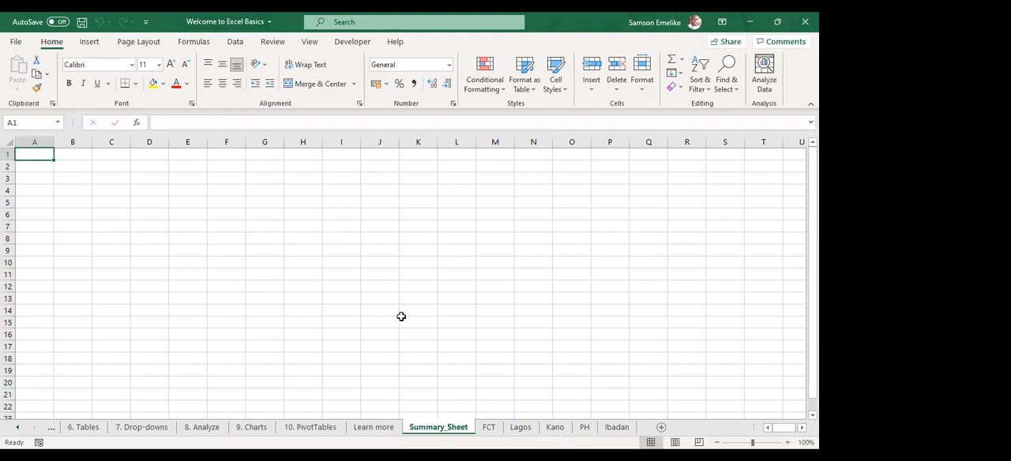
Group only the non-adjacent worksheets Lagos and Ibadan with Summary_Sheet, leaving out the sheets between them
left_click(523, 428)
left_click(620, 429, "ctrl")
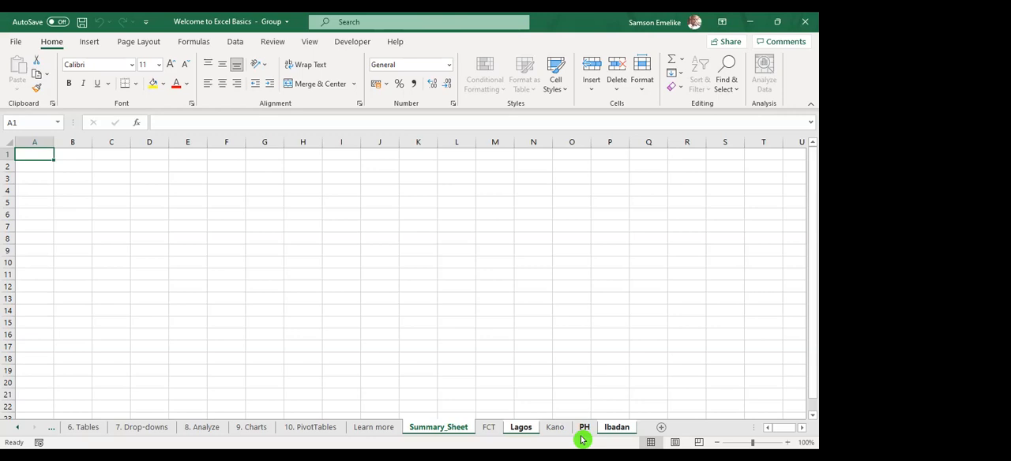
Leave PH out of the non-adjacent group and ungroup Summary_Sheet, Lagos and Ibadan
left_click(583, 431, "ctrl")
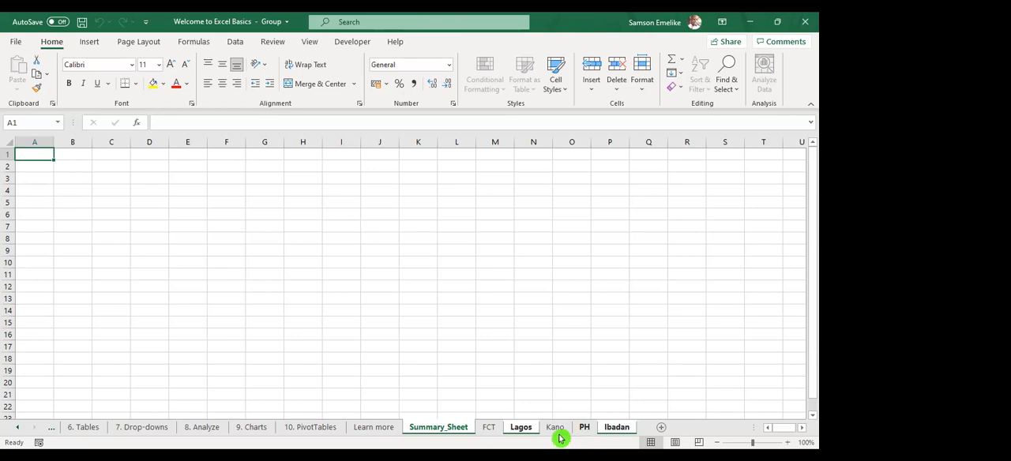
right_click(444, 430)
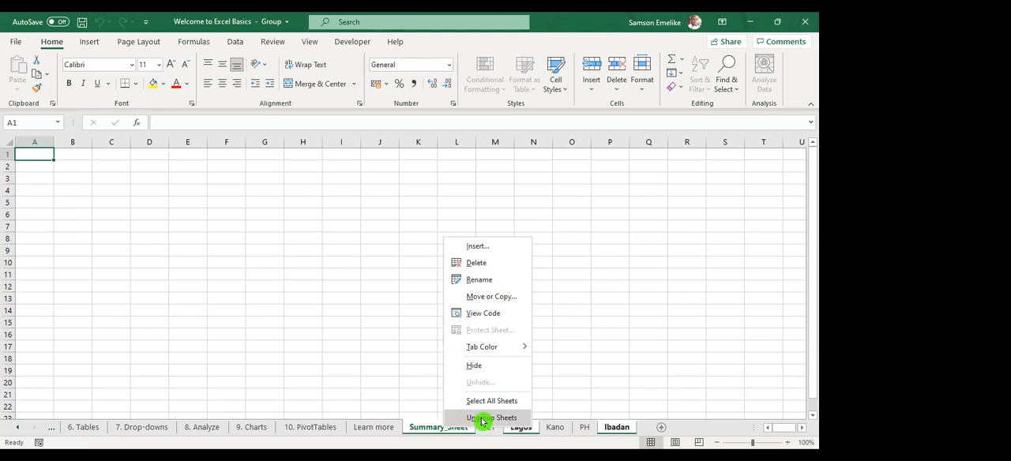
left_click(483, 419)
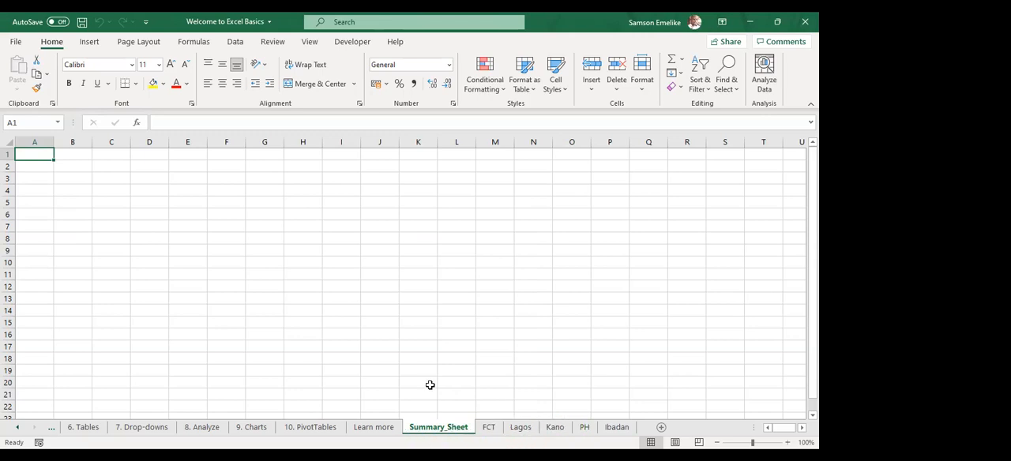
Group all worksheets from Summary_Sheet through Ibadan
left_click(446, 430)
left_click(628, 430, "shift")
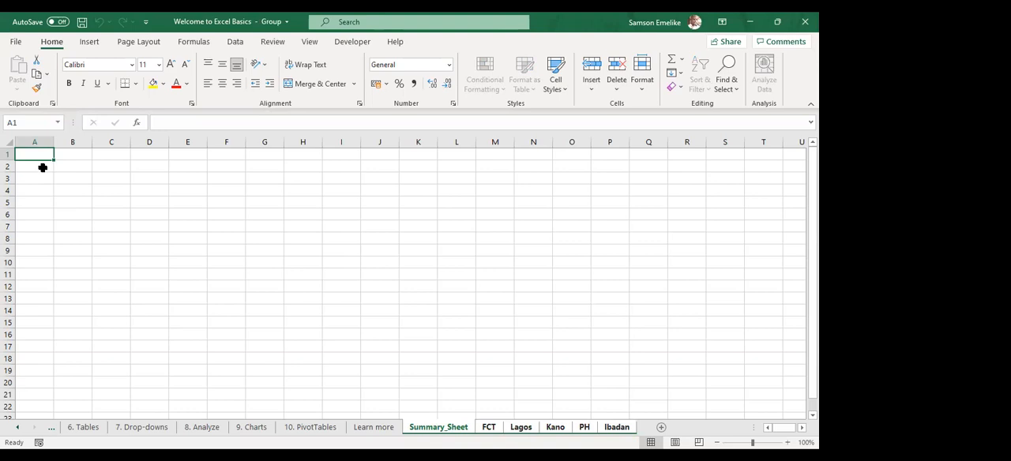
left_click(460, 426)
Enter the headers Item, Qty and Price in cells A1 to C1 of the grouped sheets
type("Item")
key("Tab")
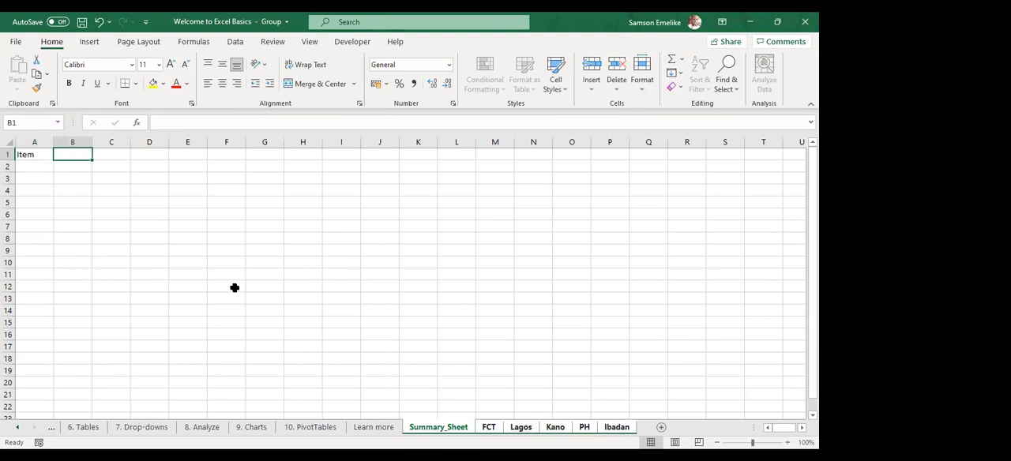
type("Qua")
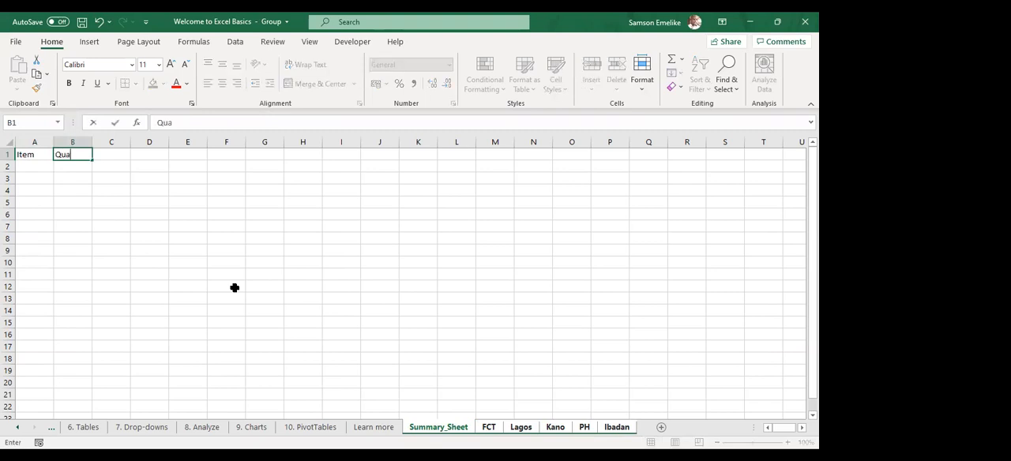
key("BackSpace")
key("BackSpace")
type("ty")
key("Tab")
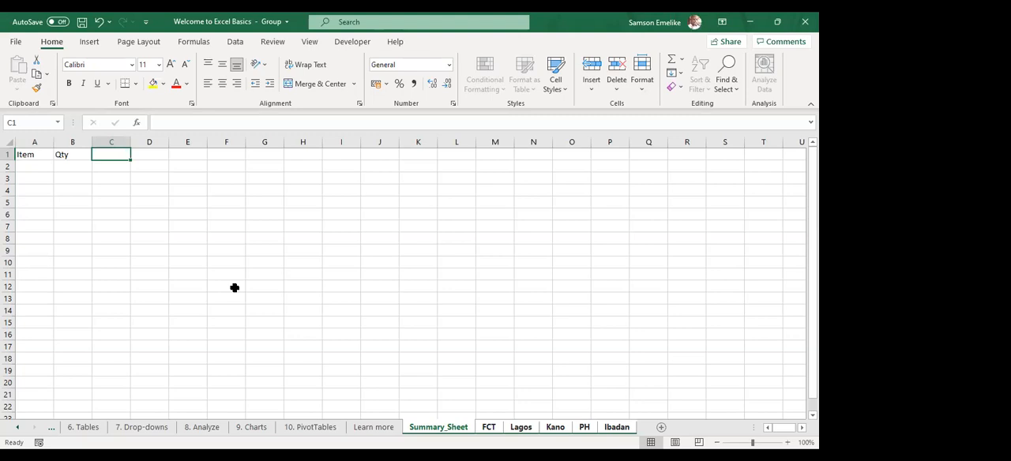
type("Price")
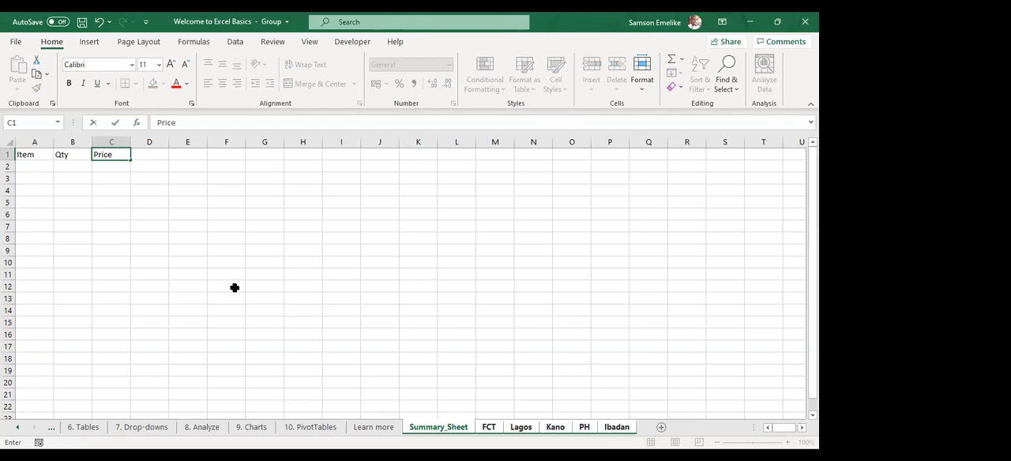
key("Return")
Enter Bread as the first item in A2, leaving its quantity blank
type("Bread")
key("Tab")
type("10")
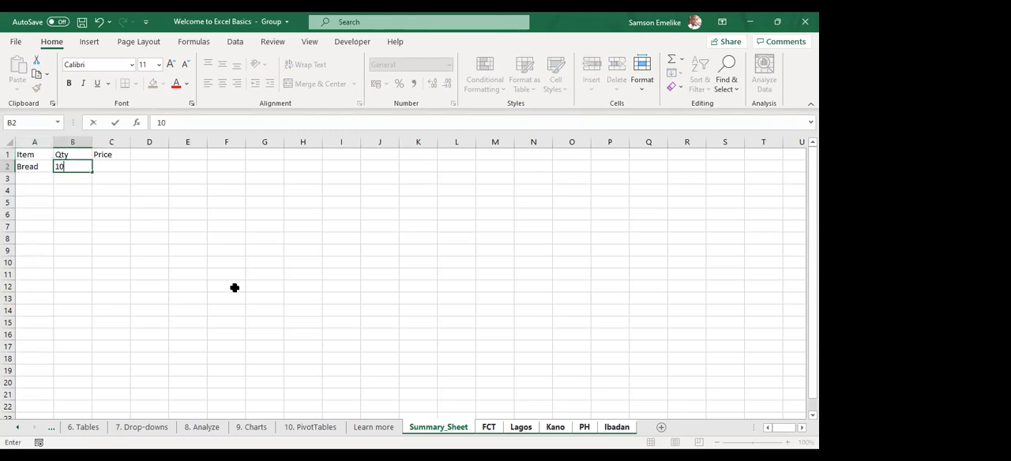
key("BackSpace")
key("BackSpace")
key("Return")
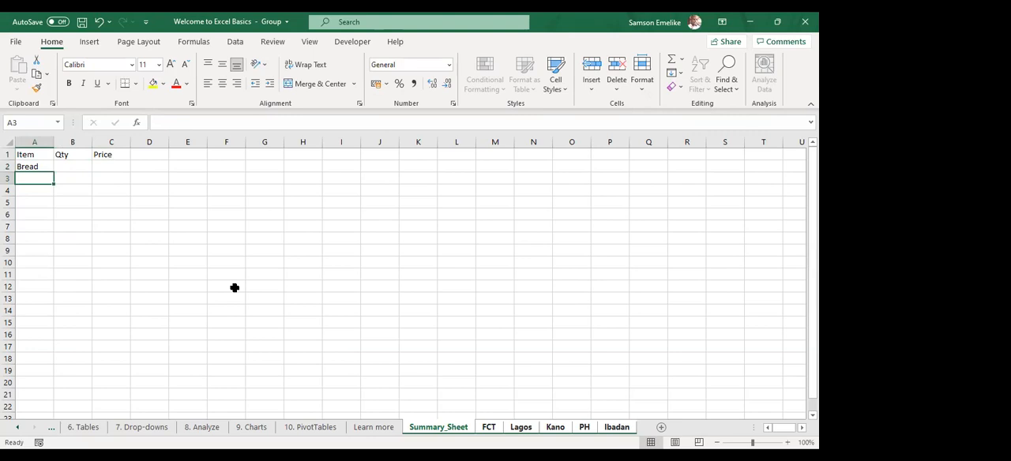
Enter Ice cream as the second item in A3
type("Crea")
key("BackSpace")
key("BackSpace")
key("BackSpace")
key("BackSpace")
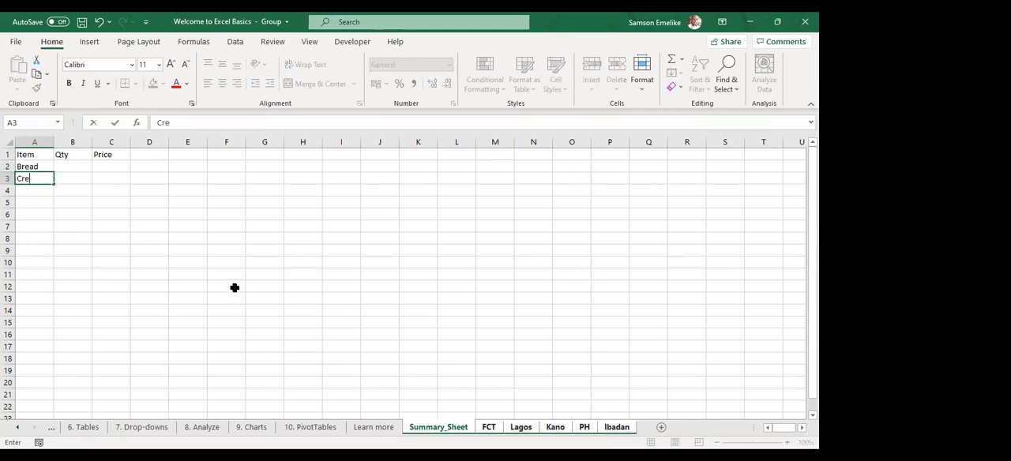
type("Ice cream")
key("Return")
Complete the item list with Fish, Beef and Chicken in cells A4 to A6
type("F")
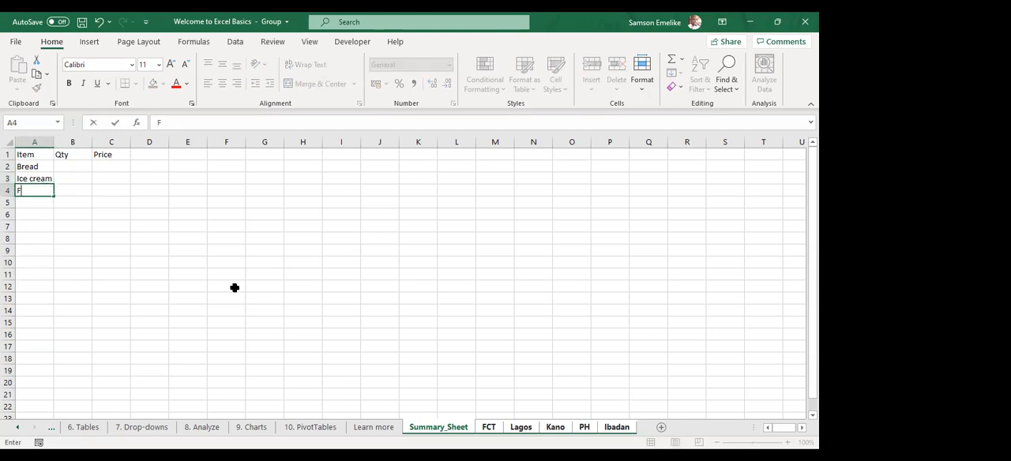
type("ish")
key("Return")
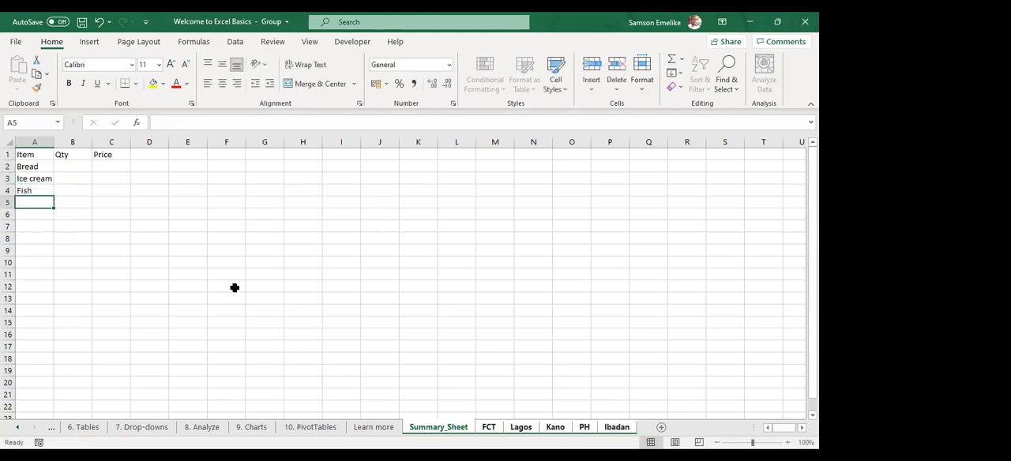
type("Beef")
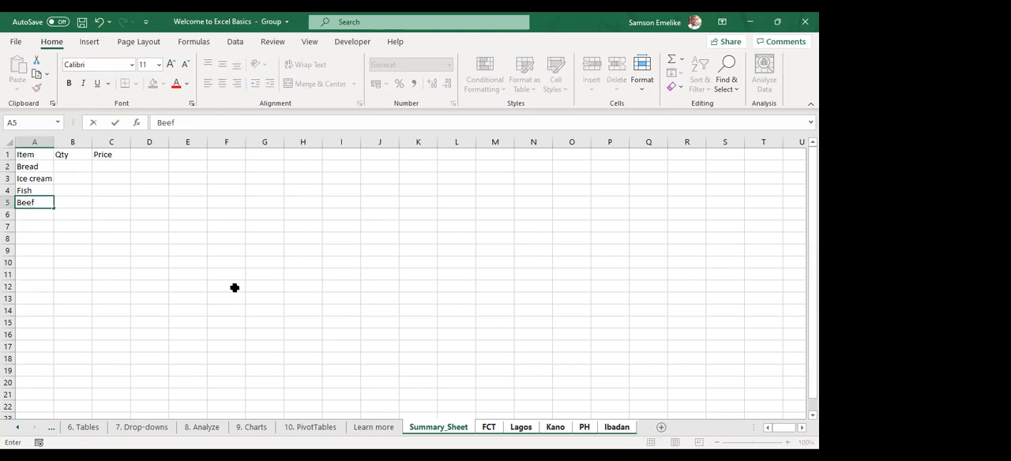
key("Return")
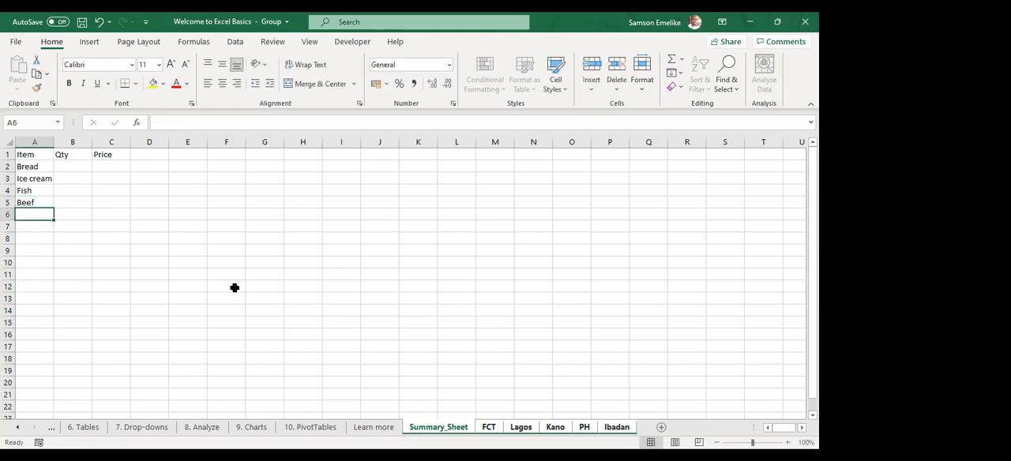
type("Chicken")
key("Return")
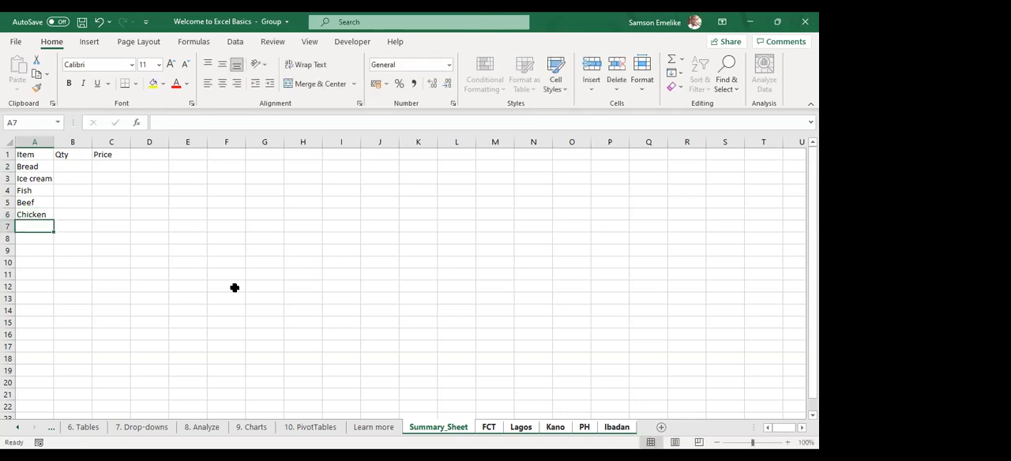
Apply All Borders to the table A1:C6 and autofit the width of column A
left_click_drag(35, 154, 118, 217)
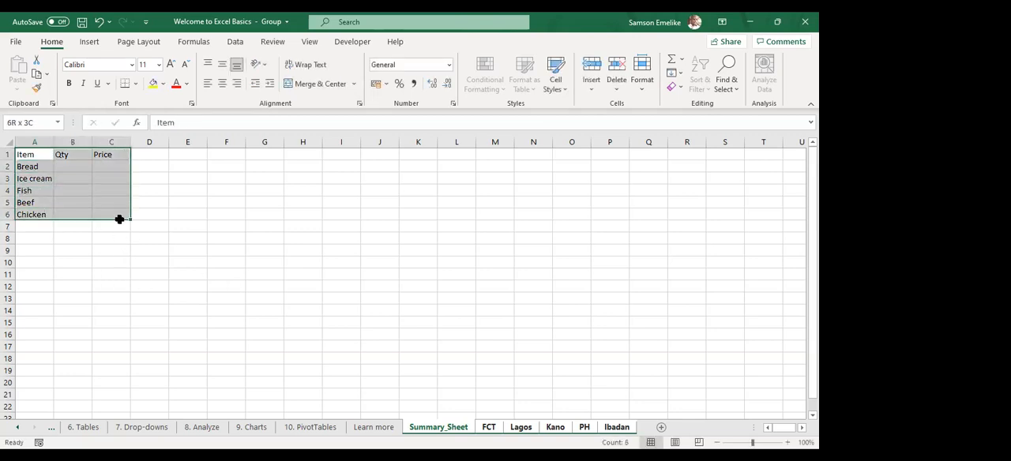
left_click(137, 85)
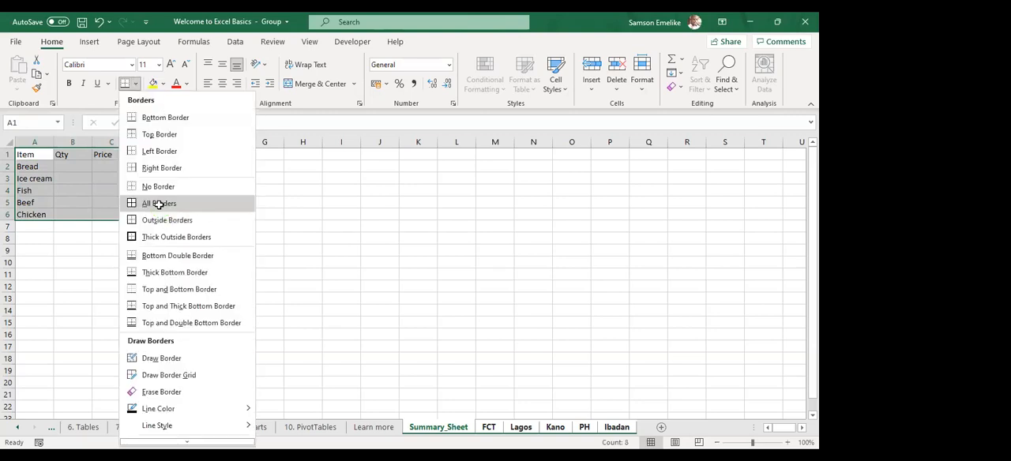
left_click(159, 205)
double_click(53, 141)
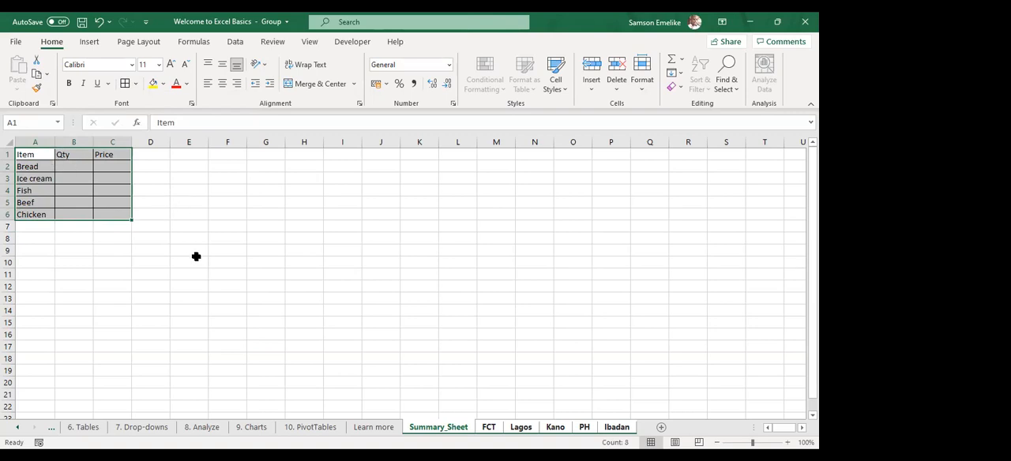
left_click(140, 273)
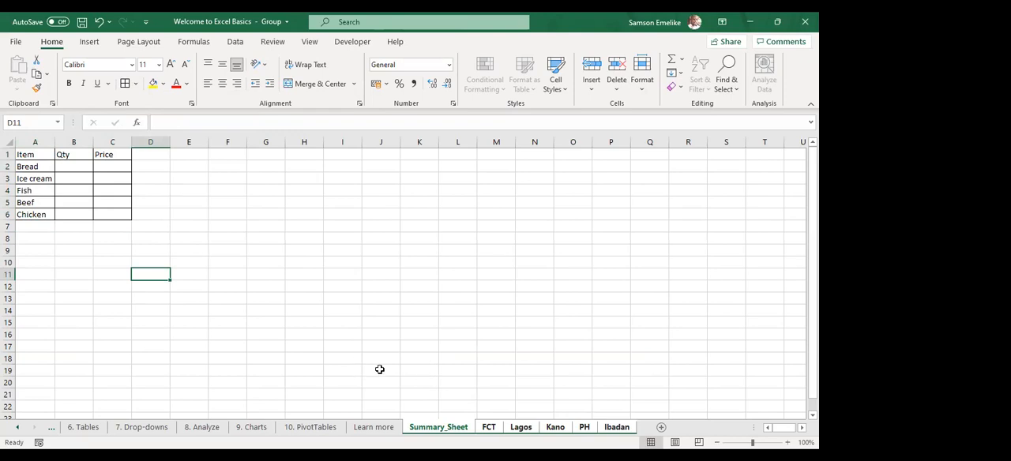
Ungroup the worksheets and check the table on each sheet from Summary_Sheet through Ibadan
left_click(440, 427)
right_click(440, 427)
left_click(480, 413)
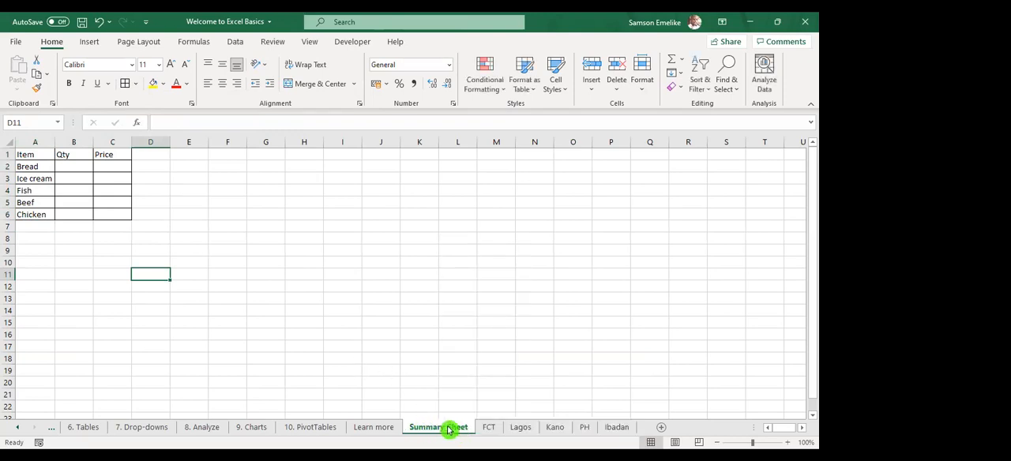
left_click(445, 427)
left_click(489, 427)
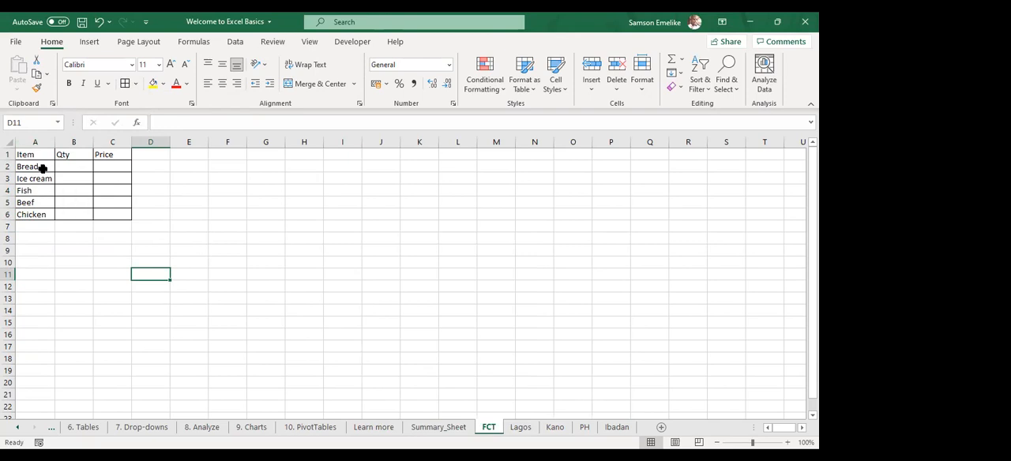
left_click(524, 427)
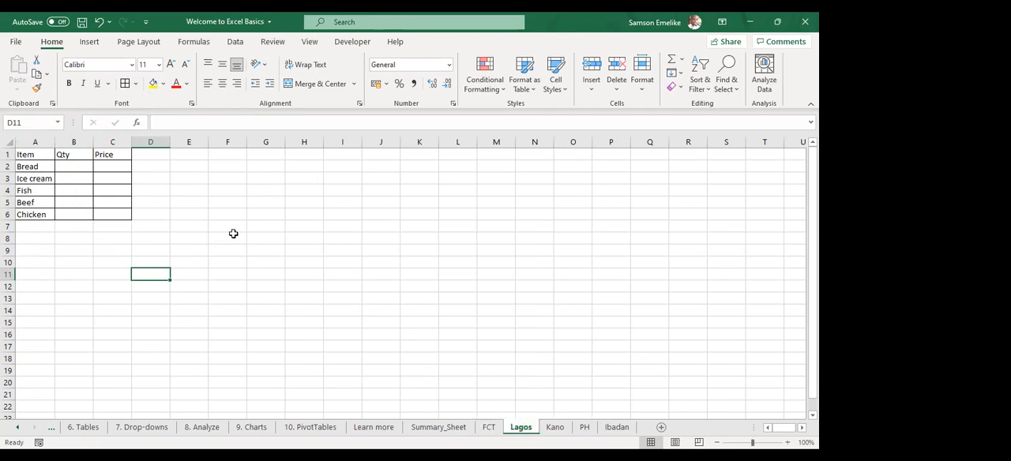
left_click(557, 427)
left_click(586, 427)
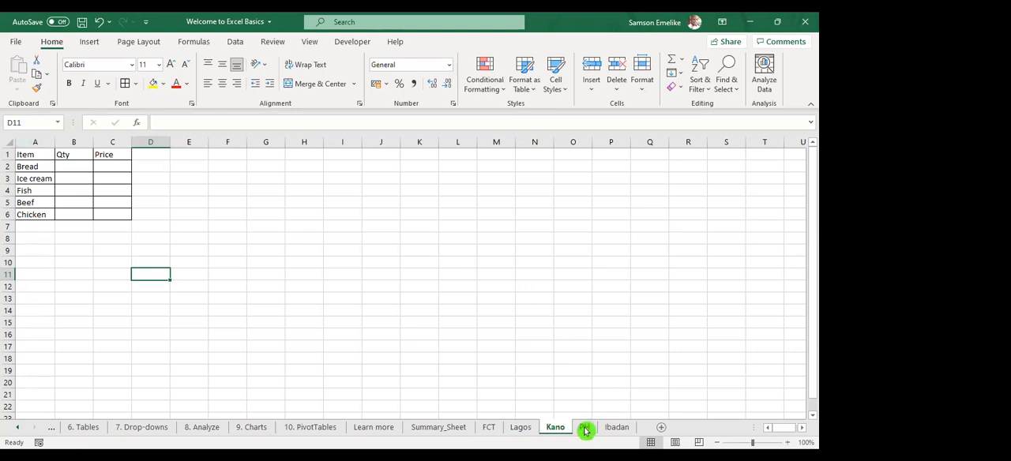
left_click(623, 427)
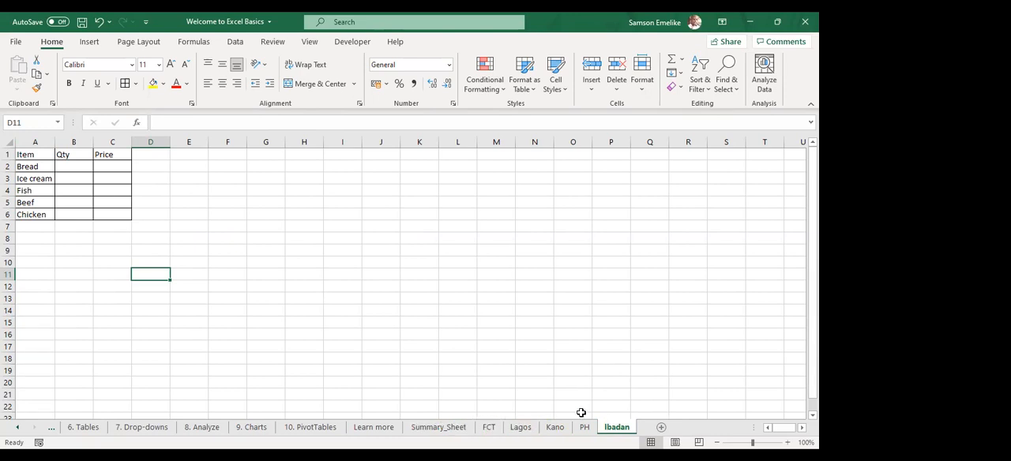
Group the sheets FCT through Ibadan and fill the quantity cells B2:B6 with =RANDBETWEEN(5,15)
left_click(486, 430, "shift")
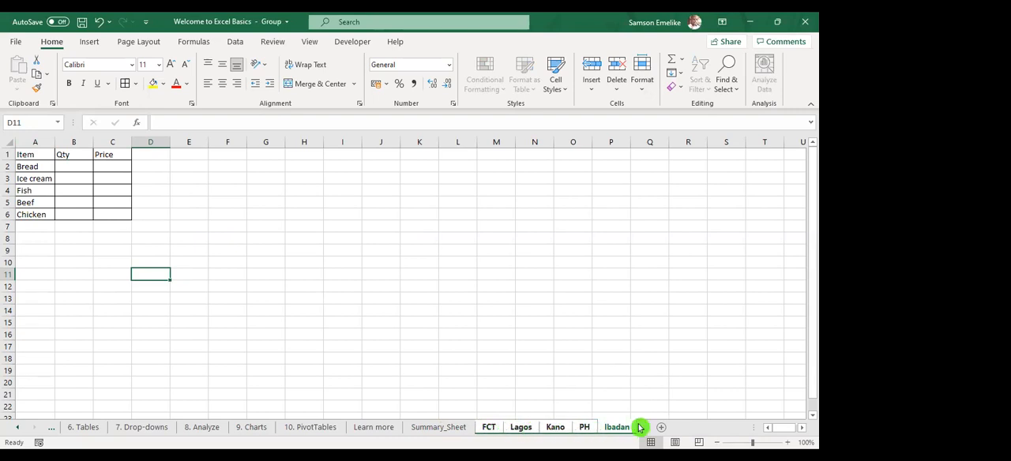
left_click(75, 166)
left_click_drag(76, 167, 78, 217)
type("=")
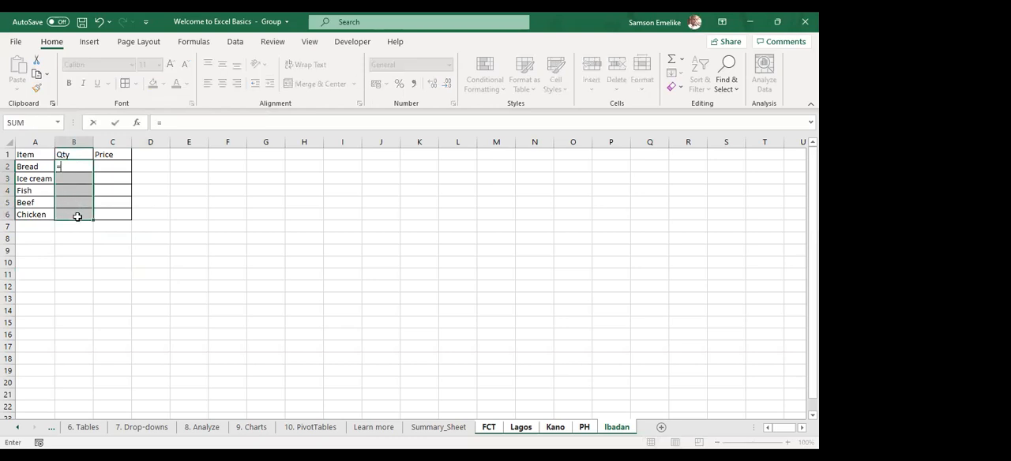
type("rand")
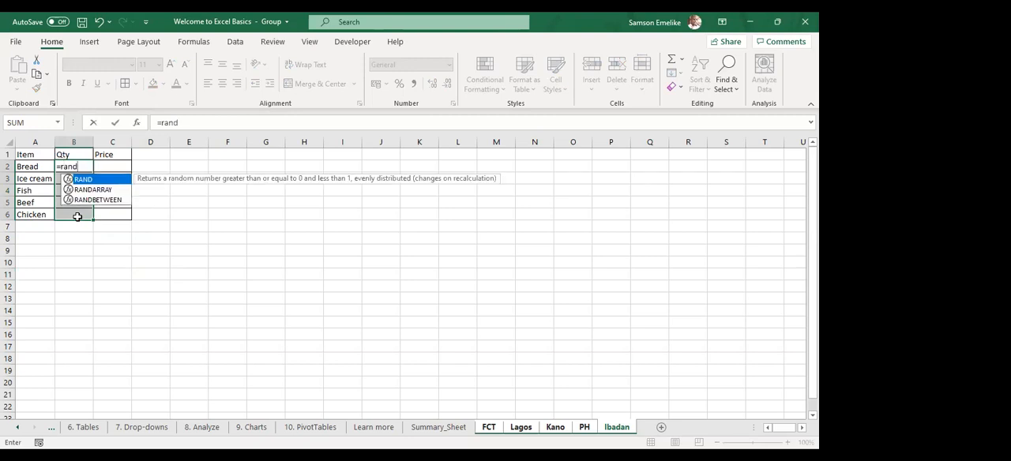
key("Down")
key("Down")
key("Tab")
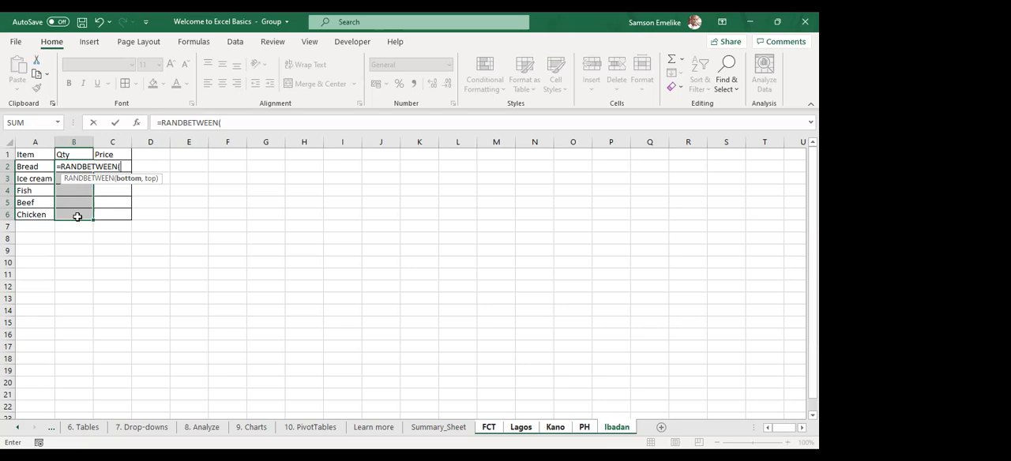
type("5,15")
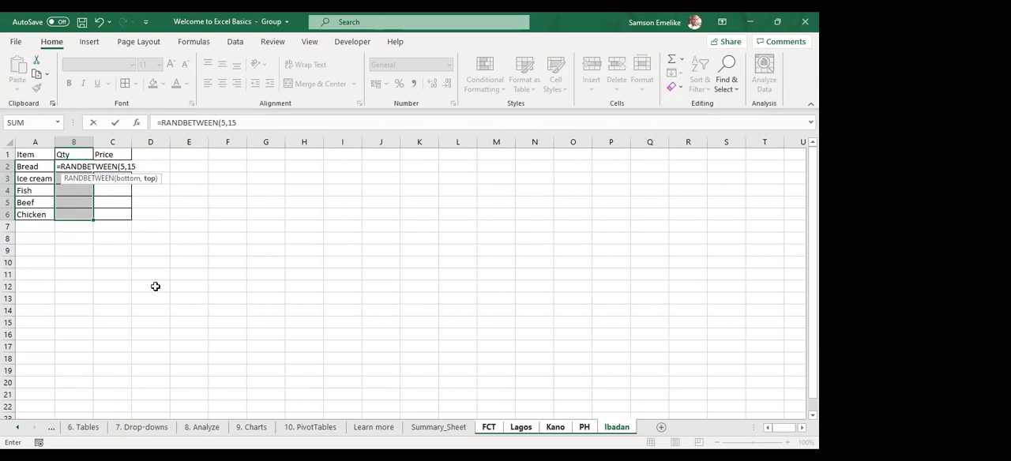
key("ctrl+Return")
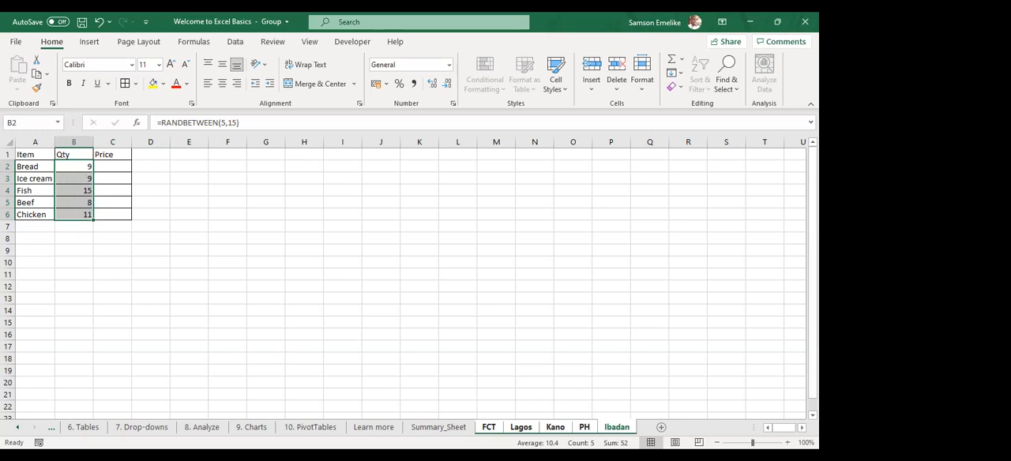
Ungroup the city sheets and show the FCT sheet
right_click(490, 429)
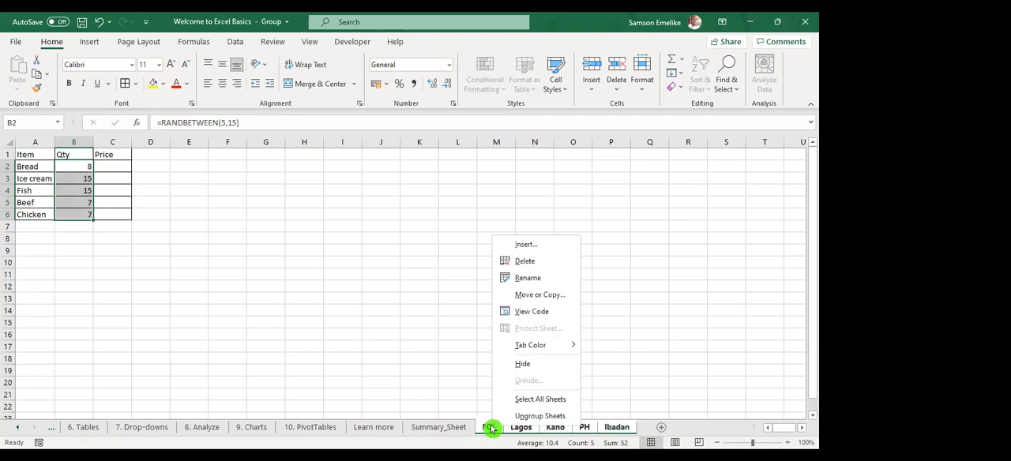
left_click(531, 415)
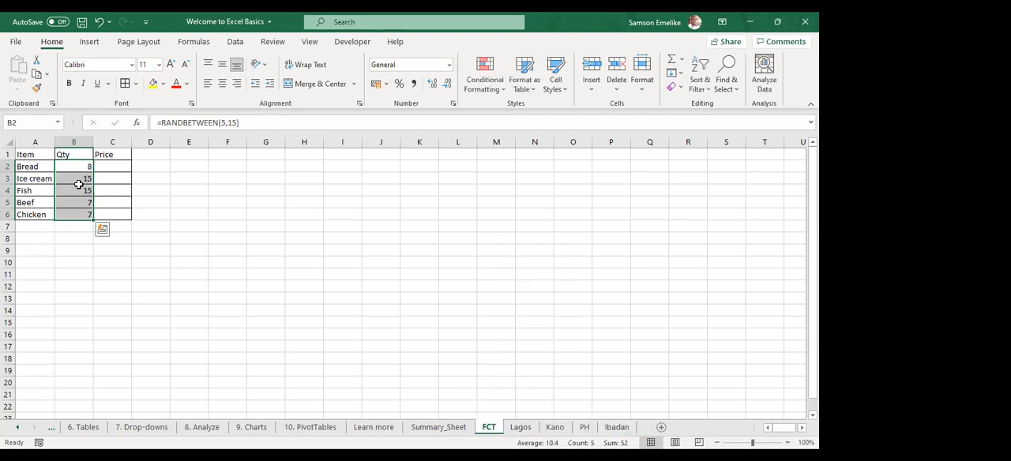
Check the random quantities on the Lagos, Kano, PH and Ibadan sheets
left_click(524, 428)
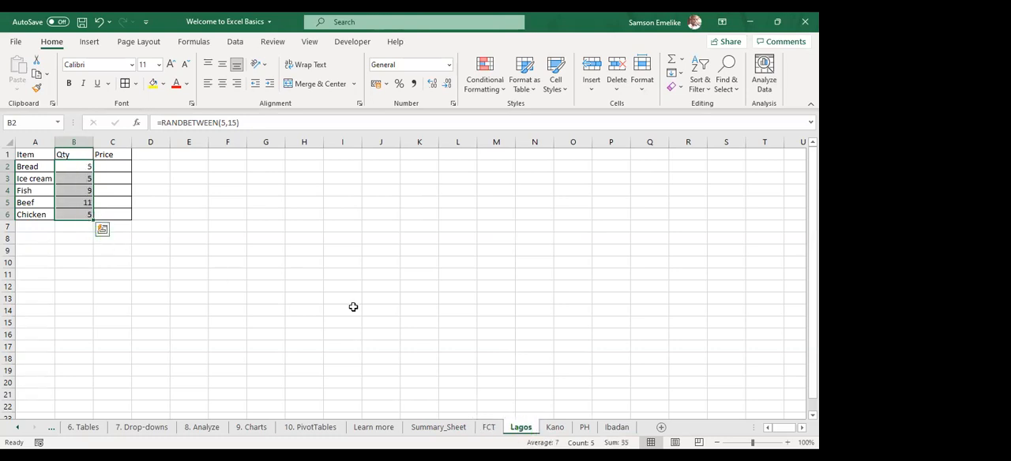
left_click(556, 428)
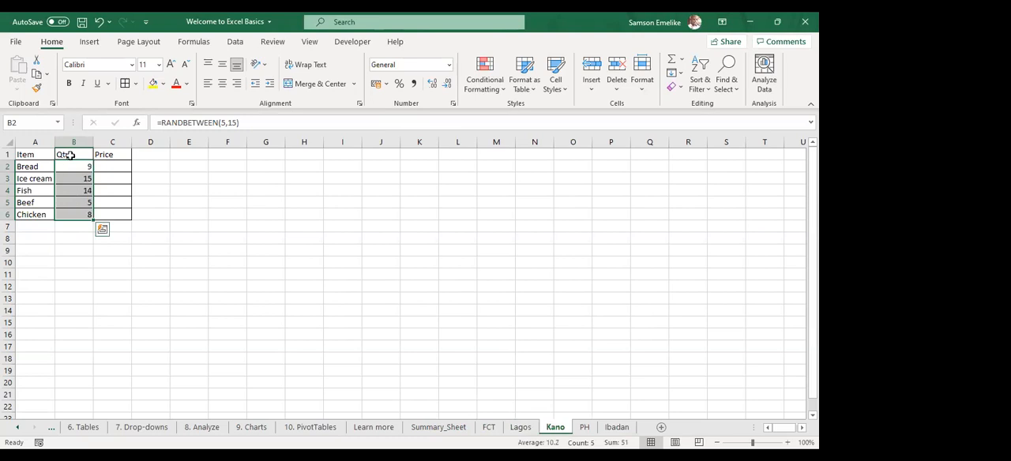
left_click(587, 429)
left_click(616, 427)
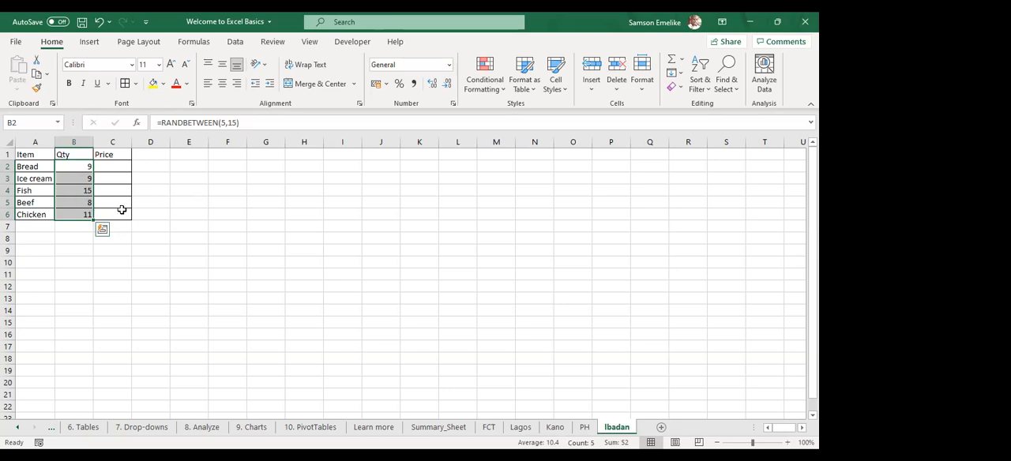
Enter a sentence beginning "my name is" with the person's first name in cell F2 of the Ibadan sheet
left_click(229, 166)
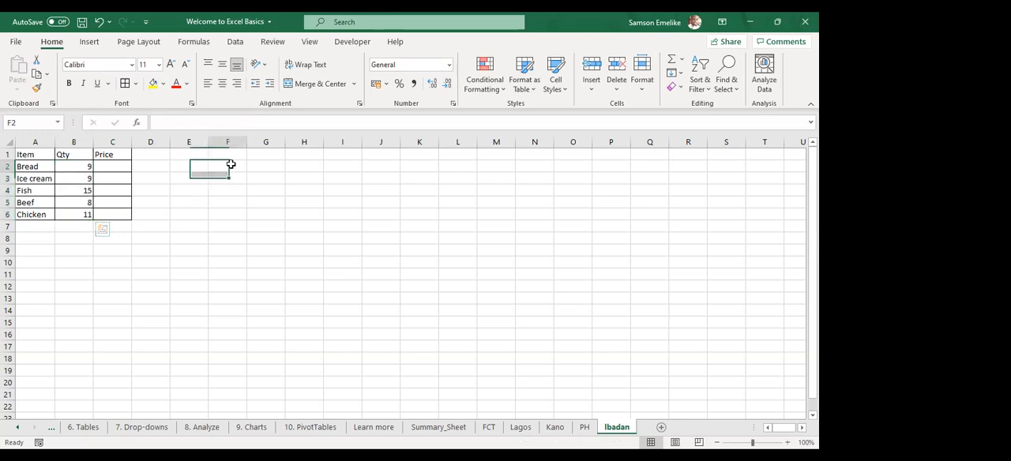
type("m")
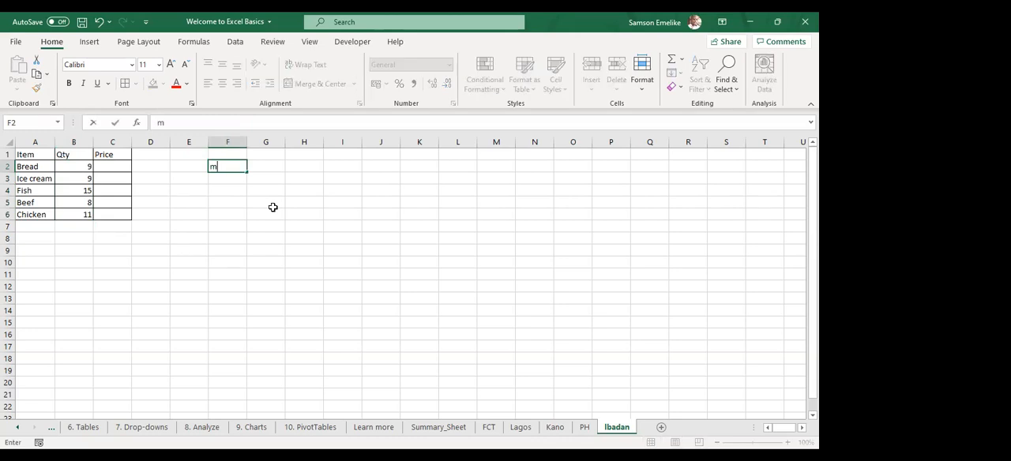
type("y name is Samson")
key("Return")
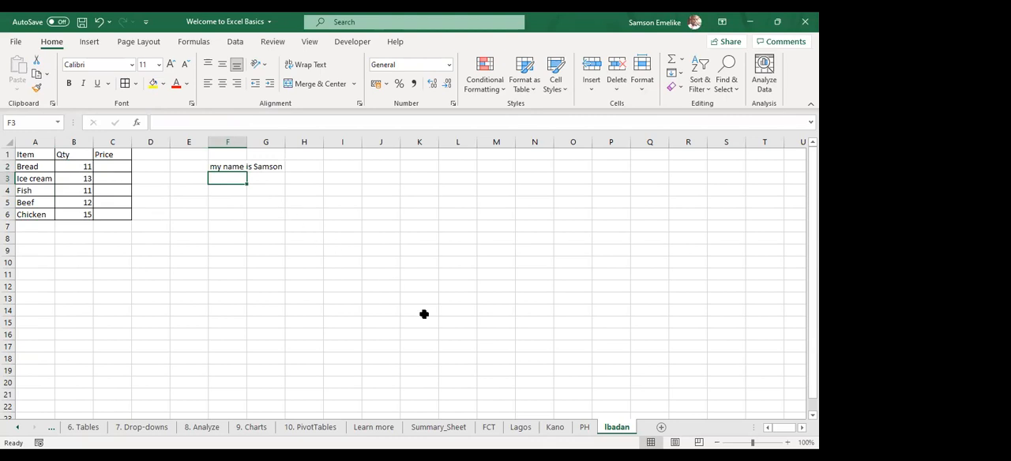
Try adding the bread quantities in Summary_Sheet cell B2 with =FCT!B2+Lagos!B2, review the formula, and clear the cell
left_click(434, 427)
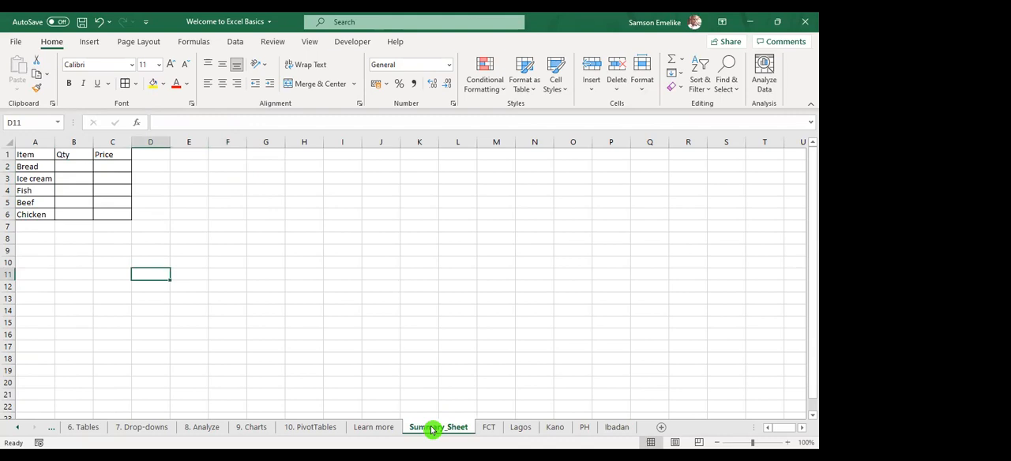
left_click(75, 166)
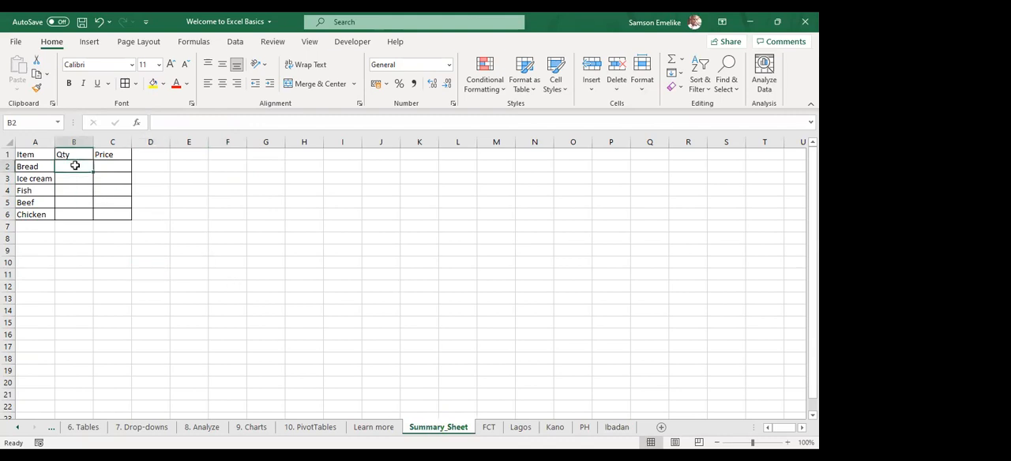
type("=")
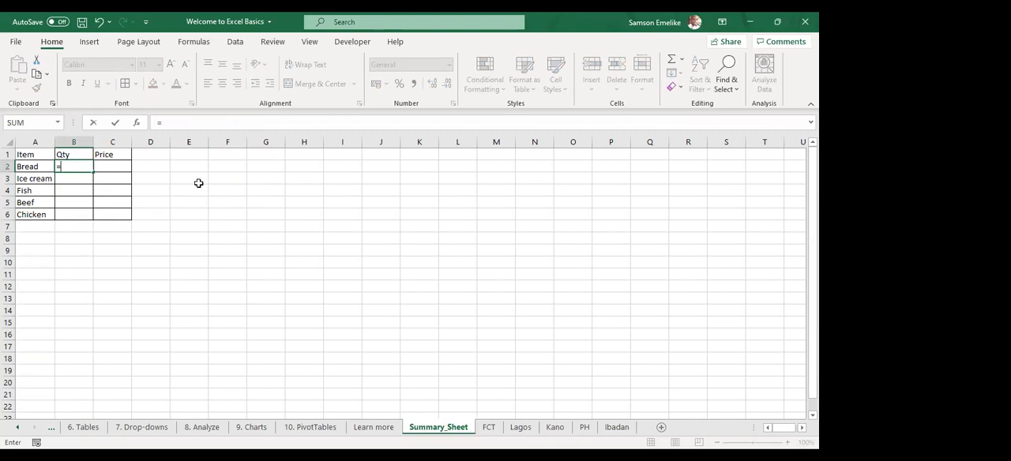
left_click(489, 427)
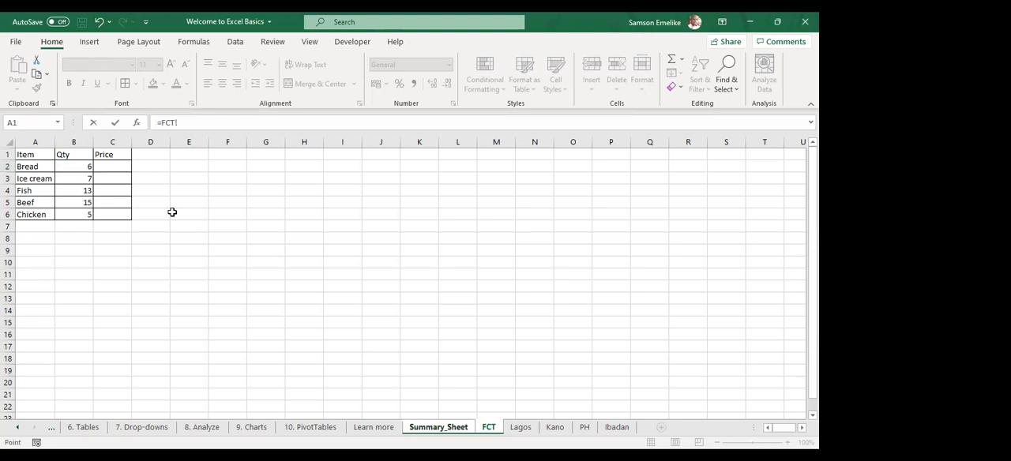
left_click(76, 165)
type("+")
left_click(520, 426)
left_click(82, 167)
key("Return")
double_click(75, 165)
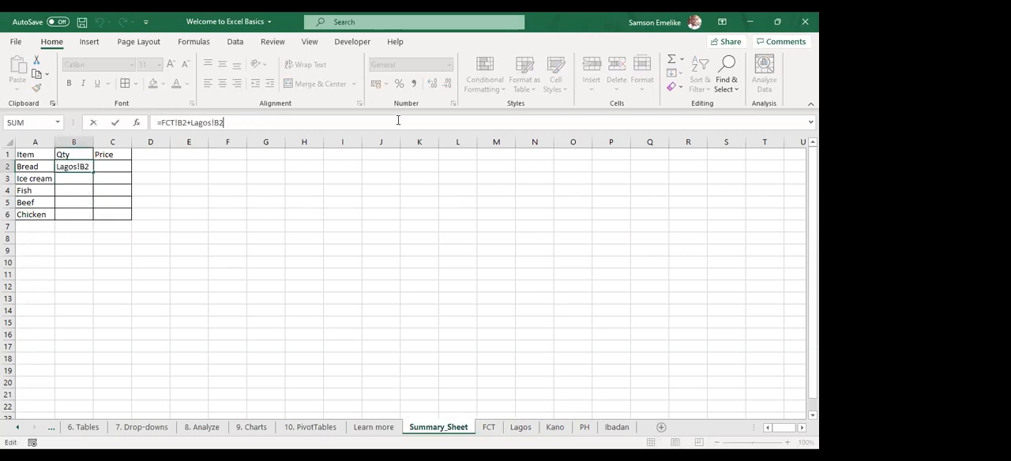
key("Escape")
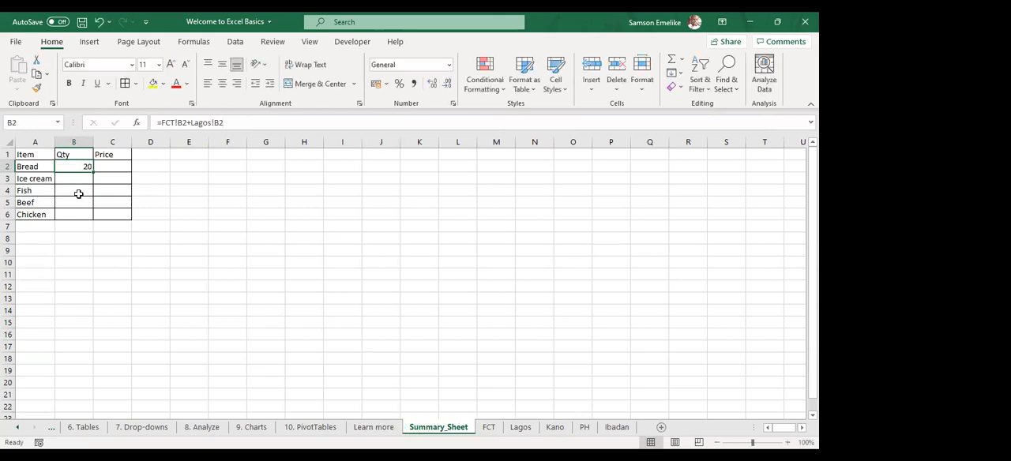
key("Delete")
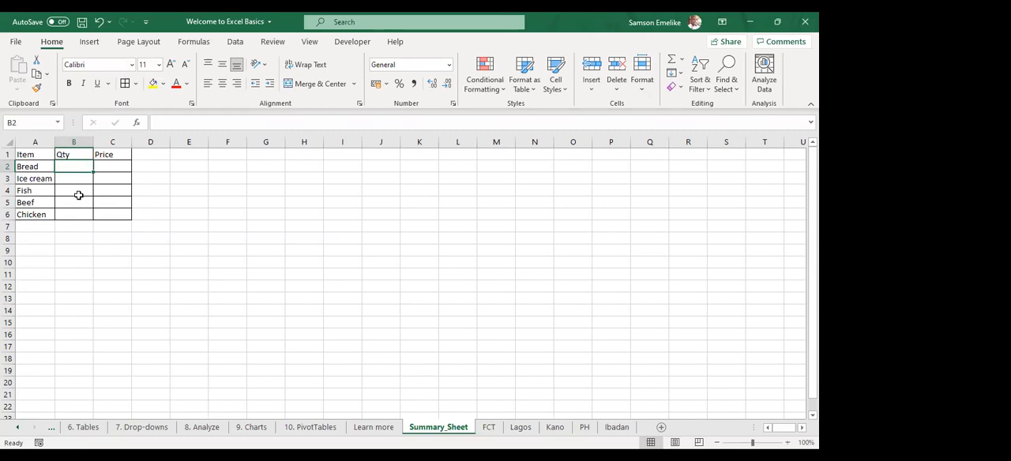
Try totalling bread across the city sheets in Summary_Sheet cell B2 with =SUM(FCT:Ibadan!B2), and clear the cell
type("=")
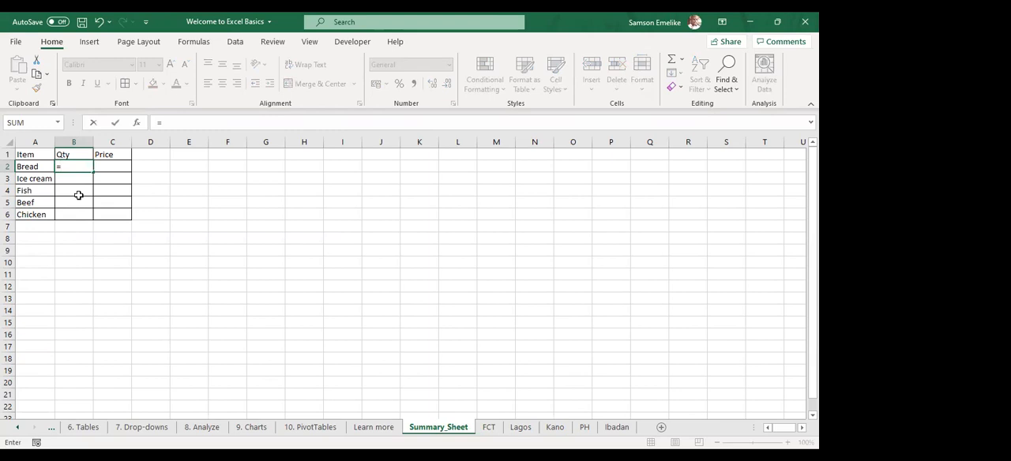
type("sum")
key("Tab")
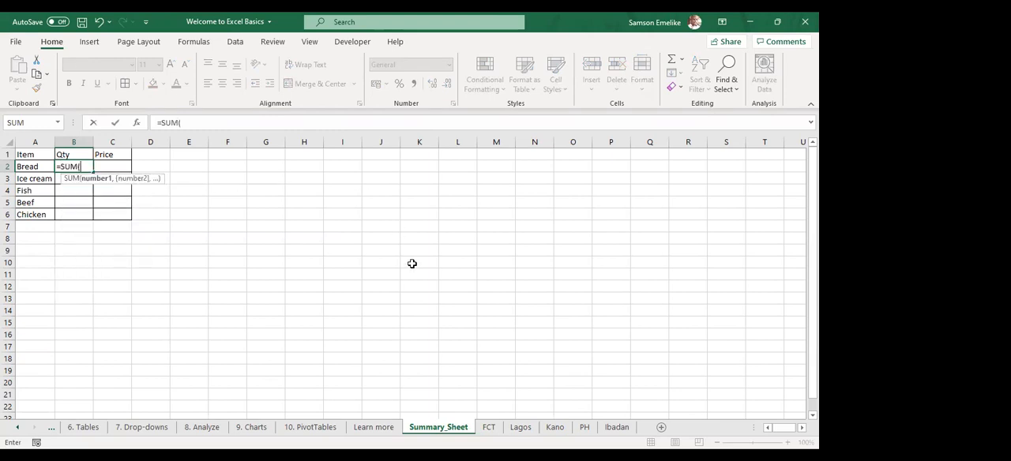
left_click(489, 427)
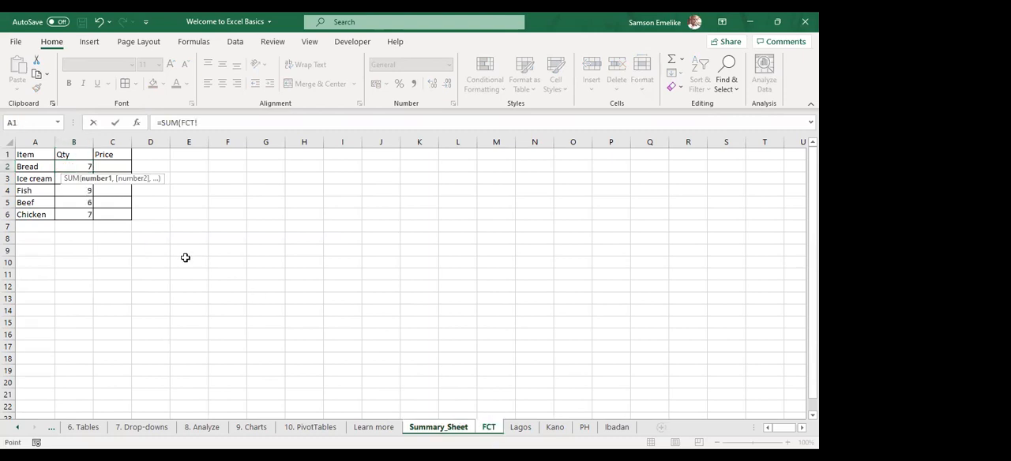
left_click(75, 165)
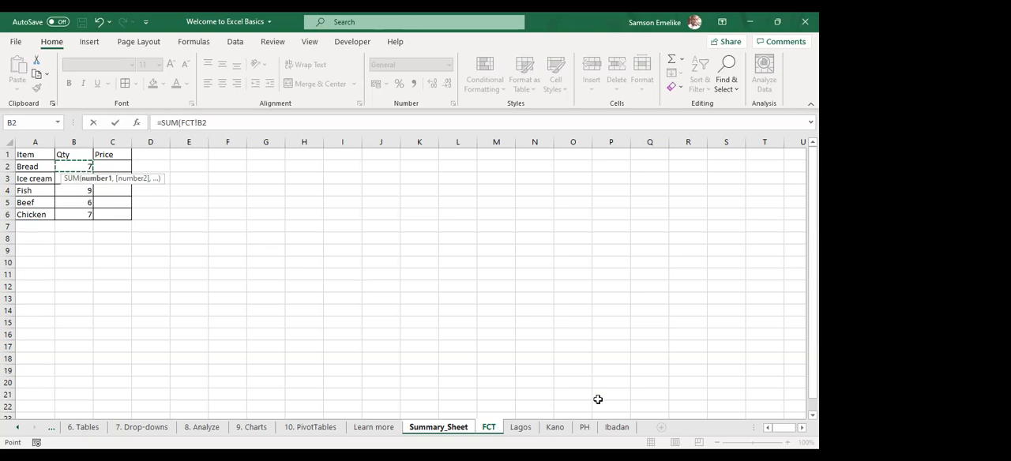
left_click(617, 427, "shift")
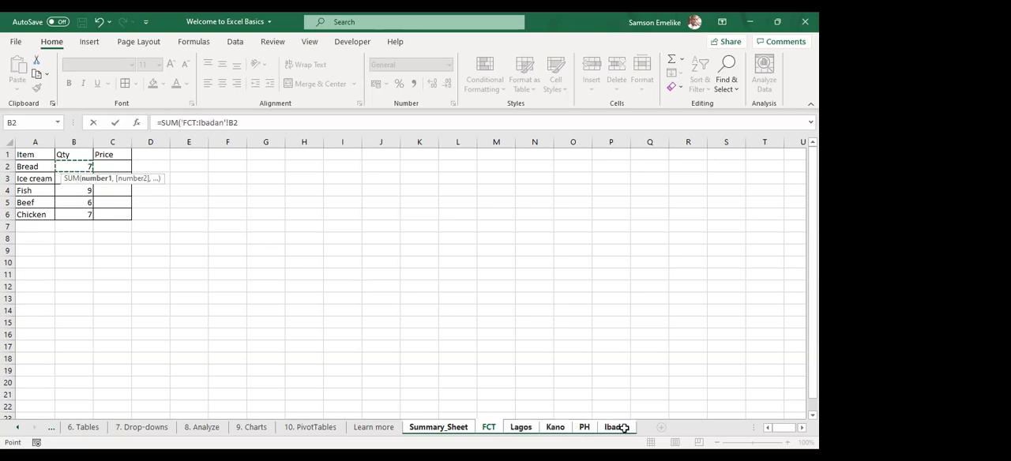
key("Return")
left_click(77, 164)
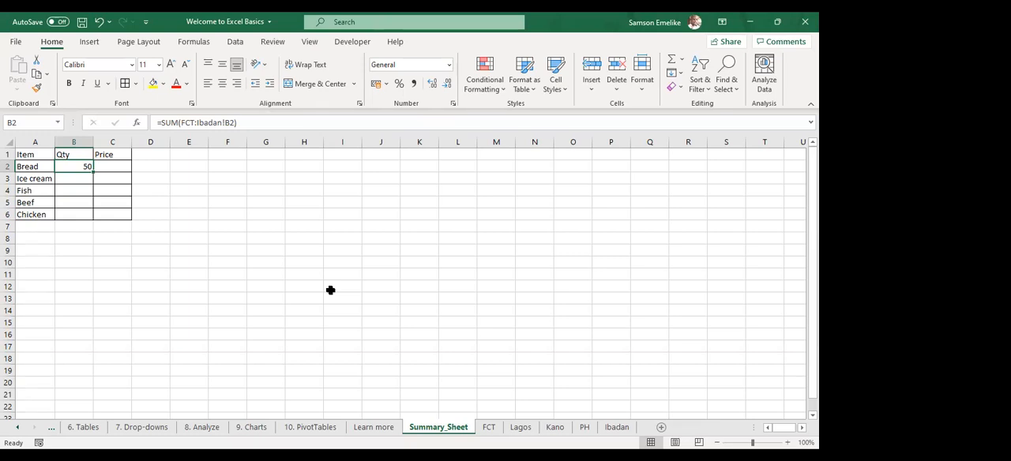
key("Delete")
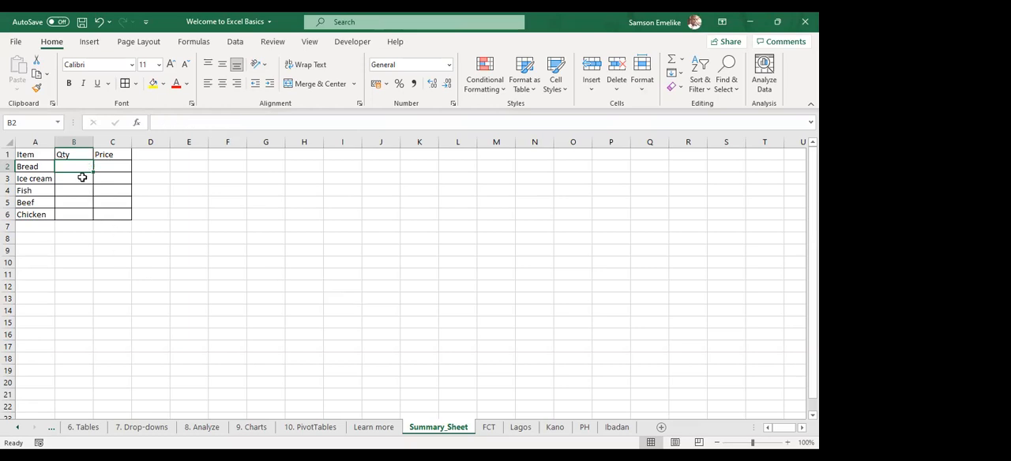
Try to enter =SUM(FCT:Ibadan!B2) for the selected quantity range B2:B6, and clear cell B2
left_click_drag(79, 163, 78, 218)
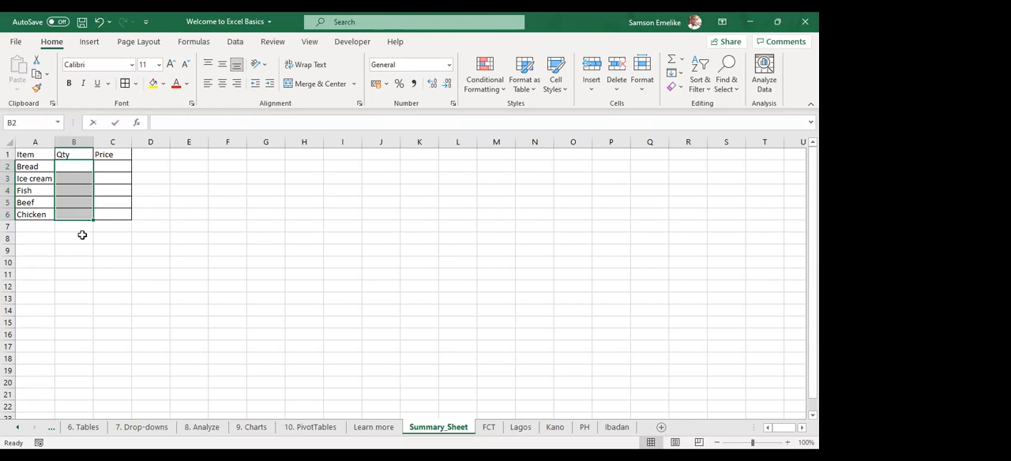
type("=")
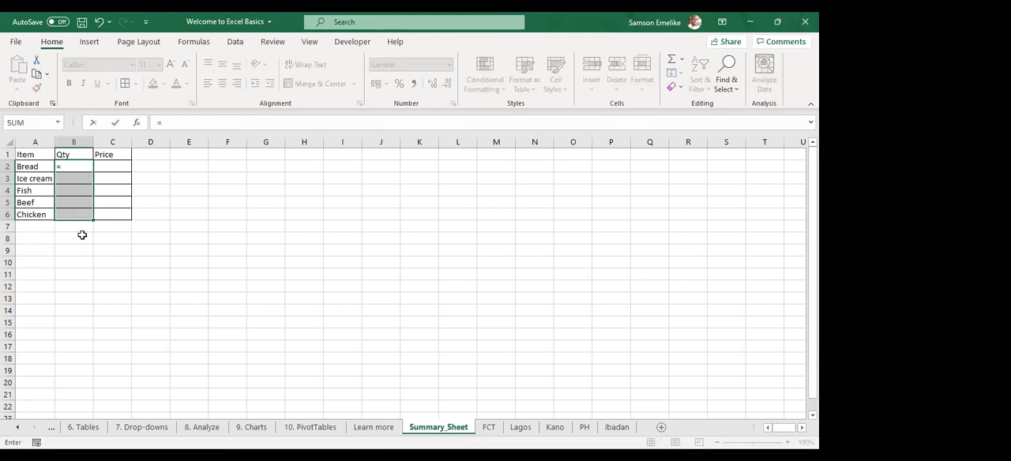
type("SUM(")
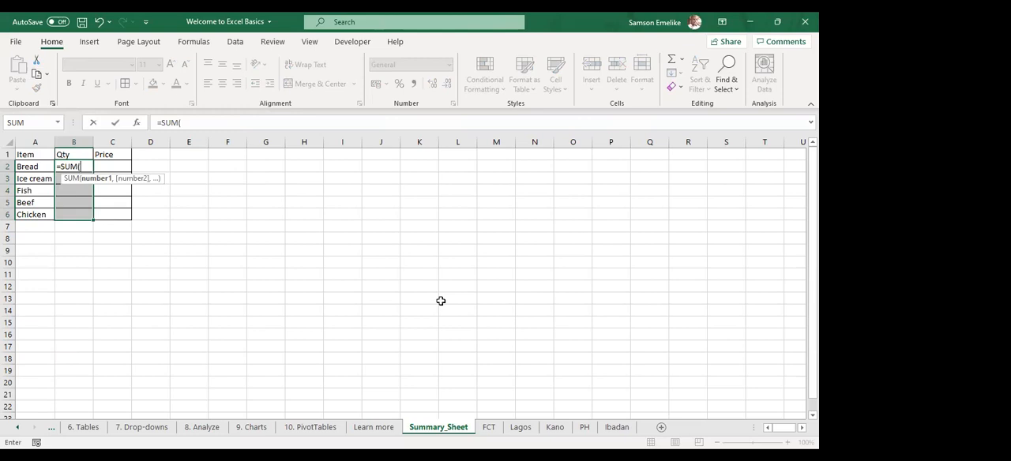
left_click(489, 429)
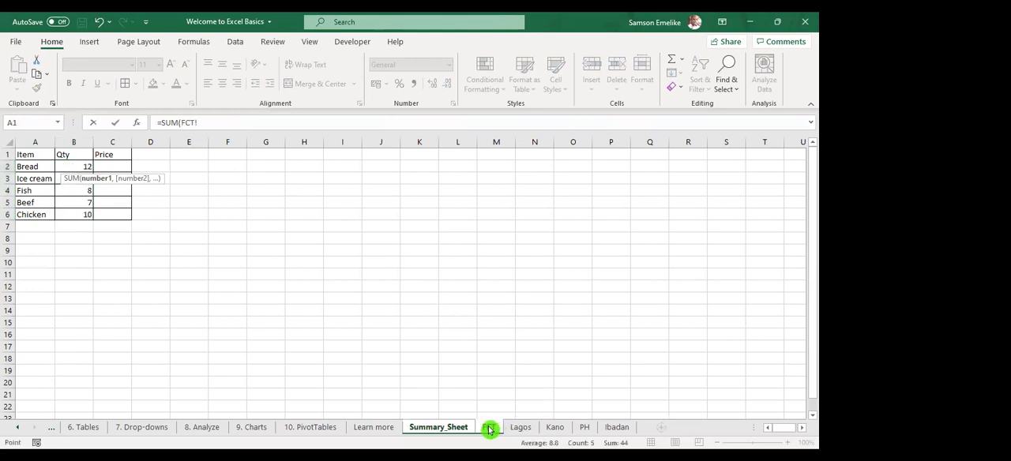
left_click(620, 430, "shift")
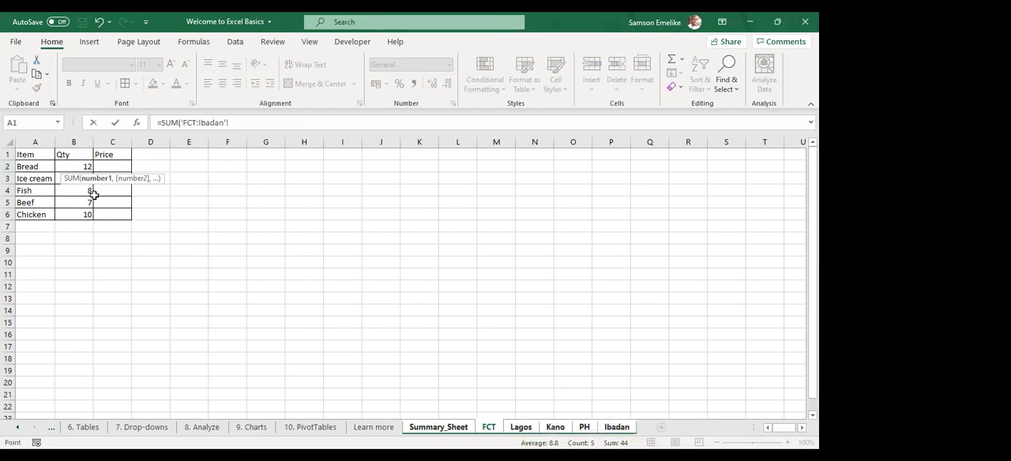
left_click(82, 165)
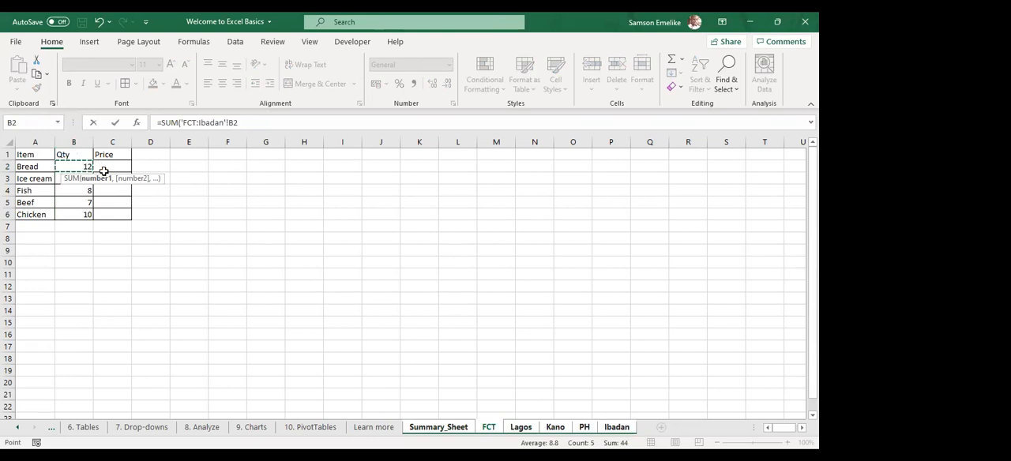
key("Return")
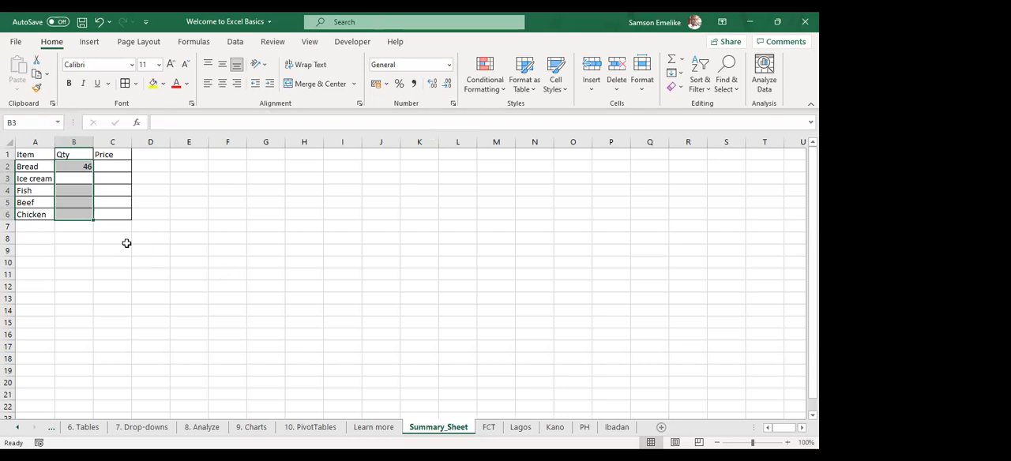
left_click(71, 168)
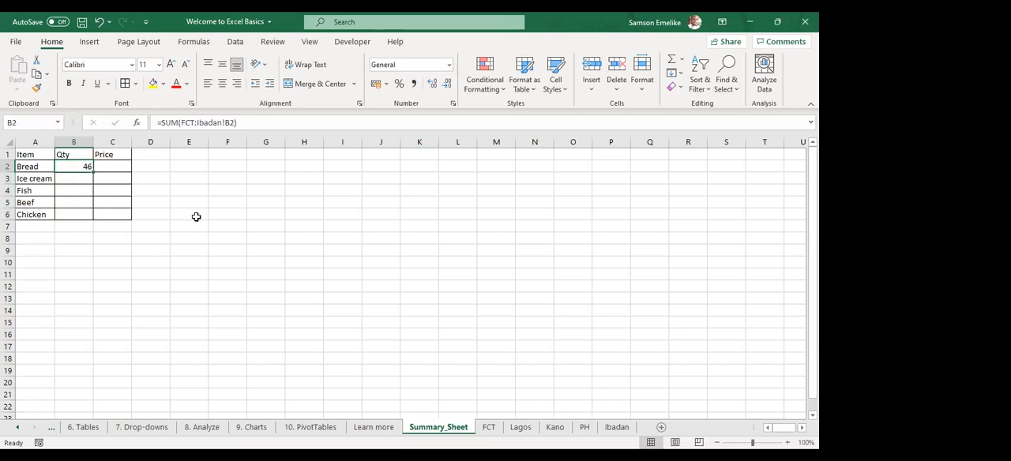
key("Delete")
Fill all the quantity cells B2:B6 on Summary_Sheet at once with =SUM(FCT:Ibadan!B2) and review the formula in B2
key("shift+Down")
key("shift+Down")
key("shift+Down")
key("shift+Down")
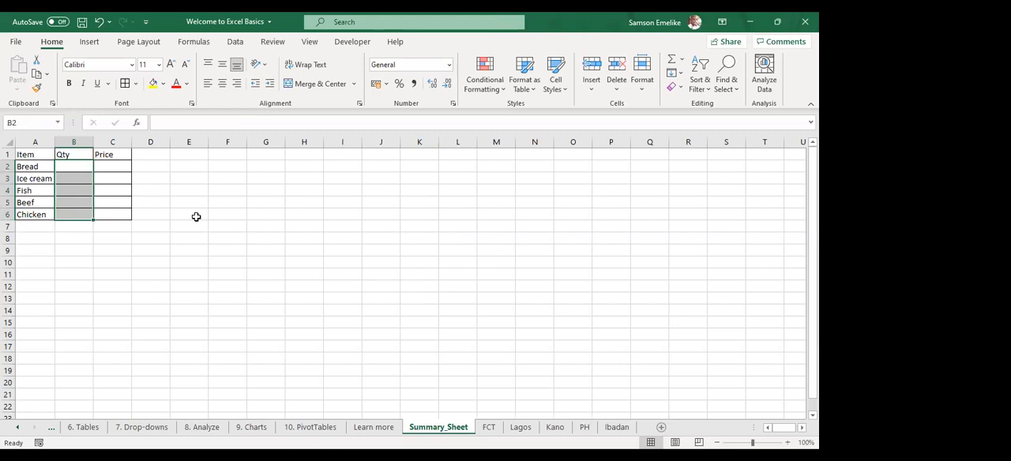
type("=")
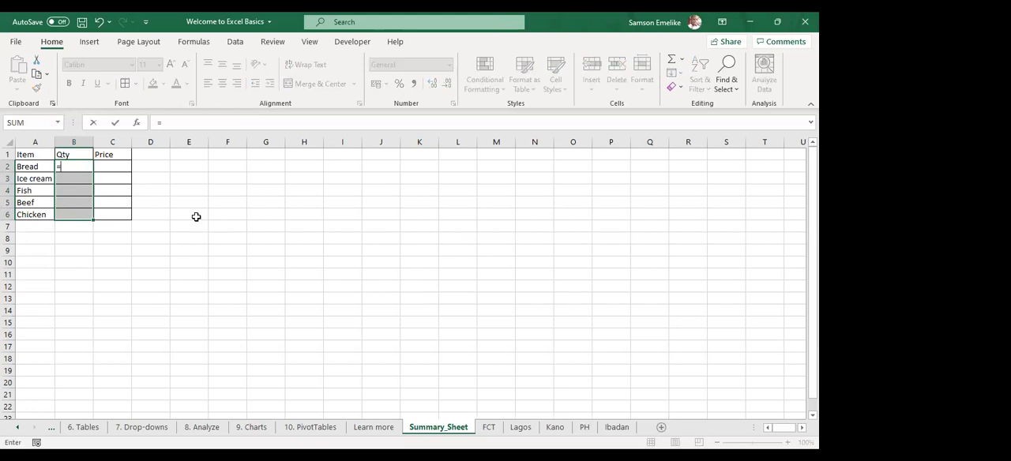
type("SUM(")
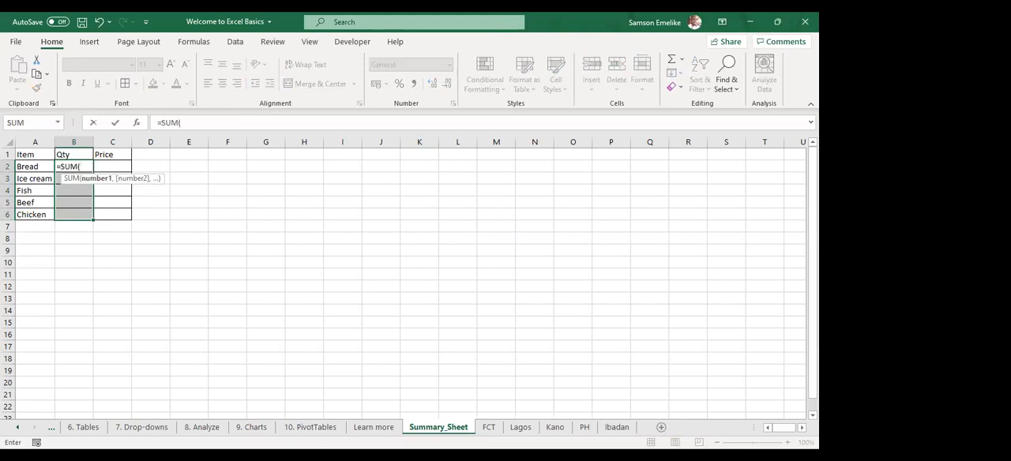
left_click(490, 431)
left_click(620, 427, "shift")
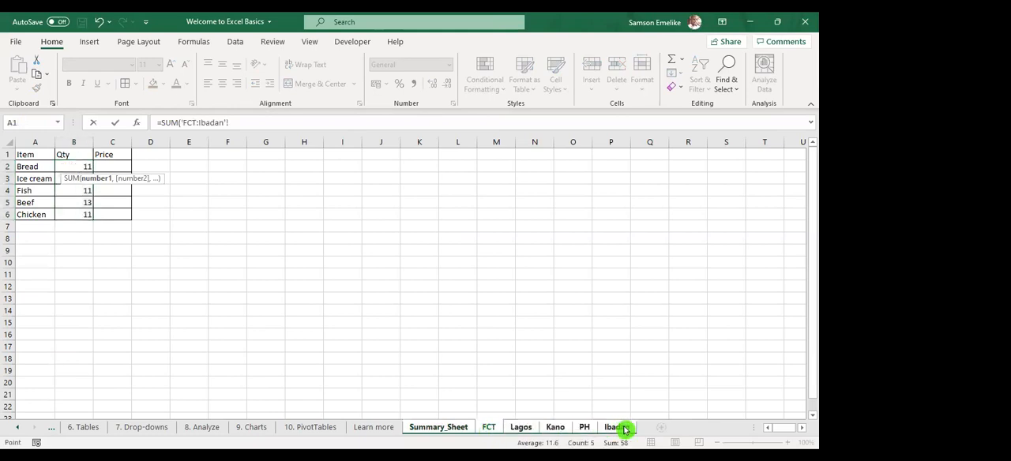
left_click(87, 166)
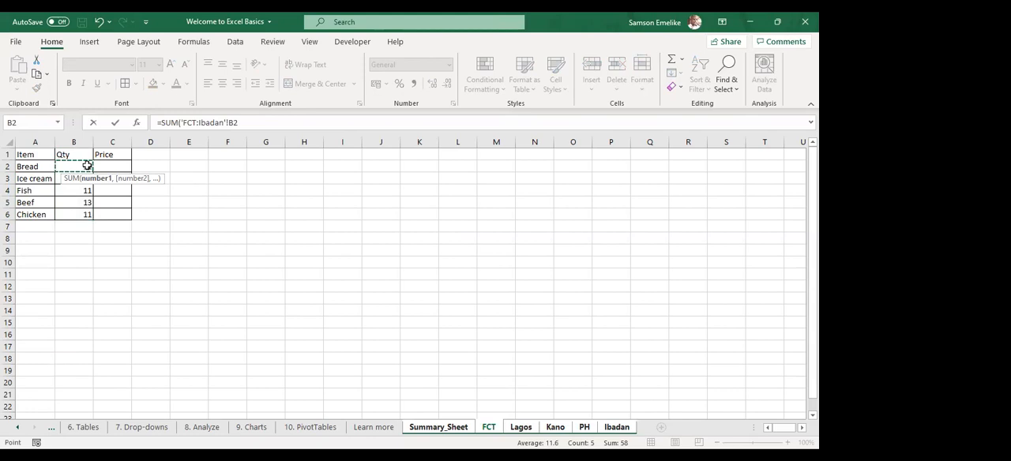
key("ctrl+Return")
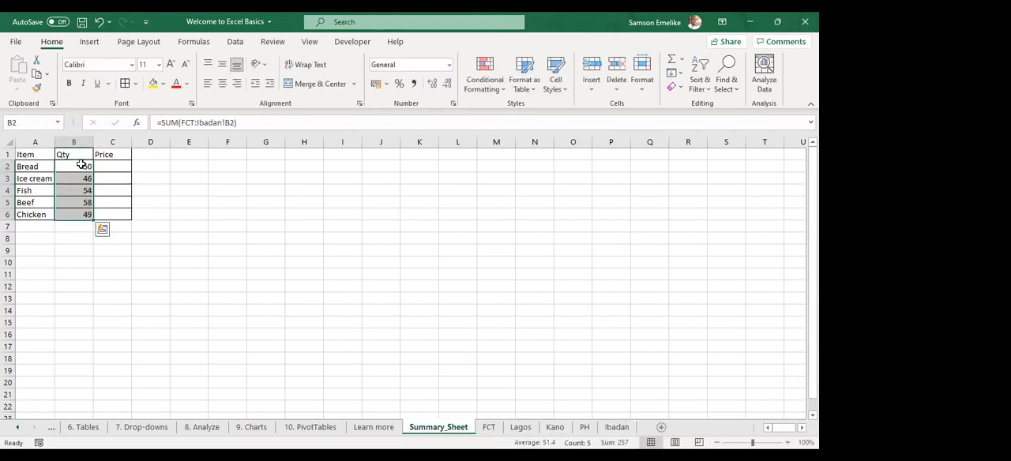
left_click(82, 165)
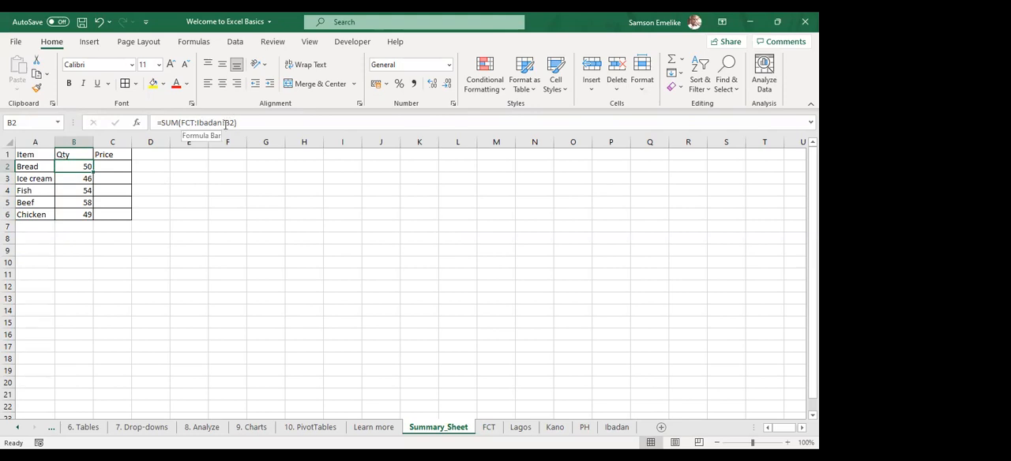
Review the 3D SUM formulas behind the ice cream, fish, beef and chicken quantities in Summary_Sheet cells B3 to B6
left_click(83, 176)
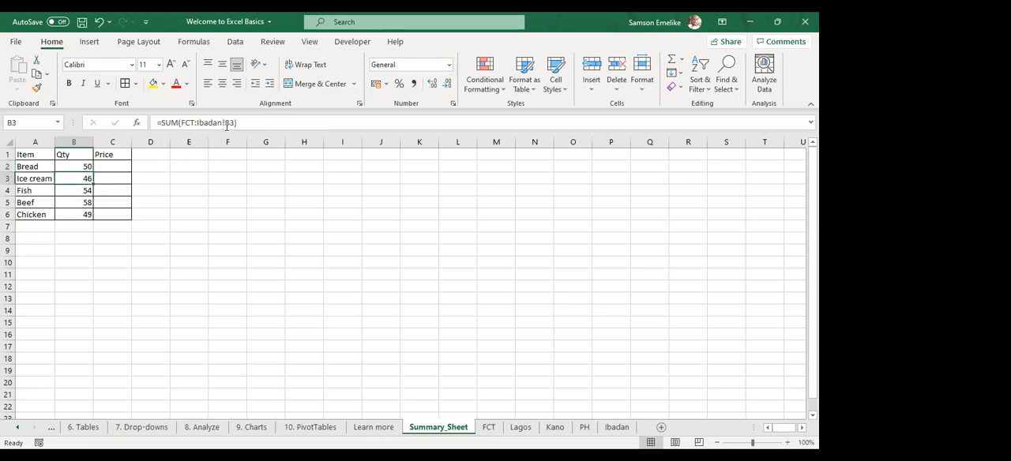
left_click(85, 192)
left_click(88, 204)
left_click(87, 213)
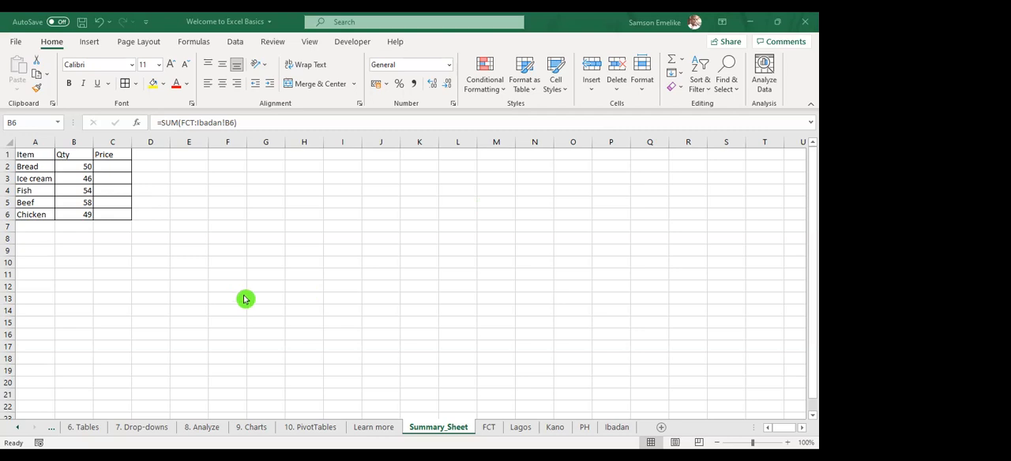
Widen column F on Summary_Sheet to more than three times its default width, with cell F2 selected
left_click(229, 167)
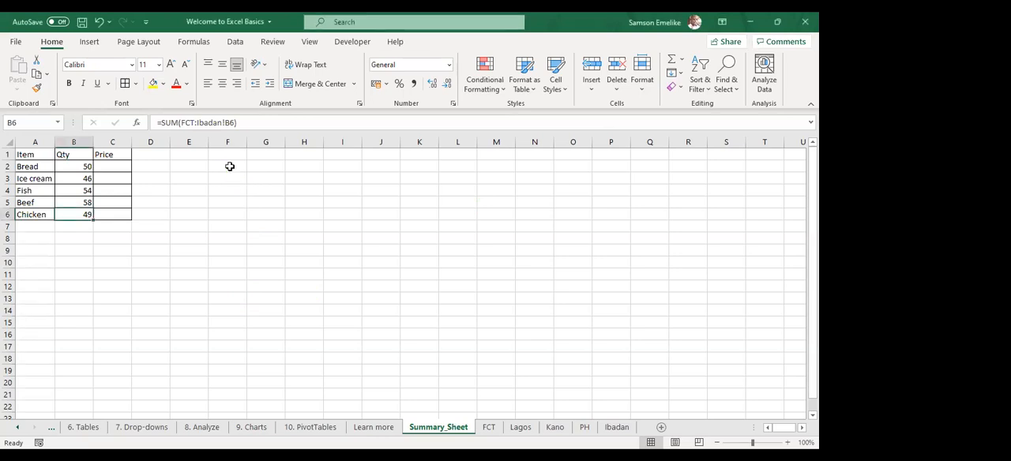
left_click(230, 167)
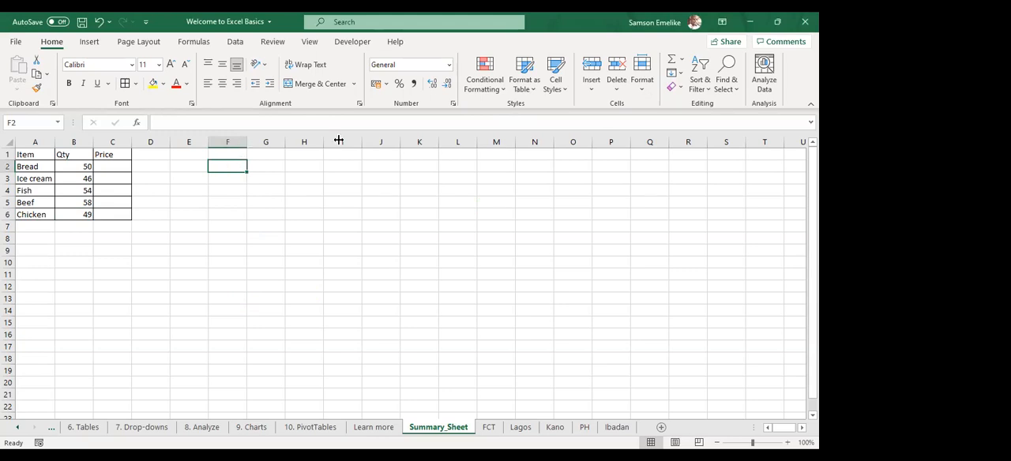
left_click_drag(247, 142, 339, 140)
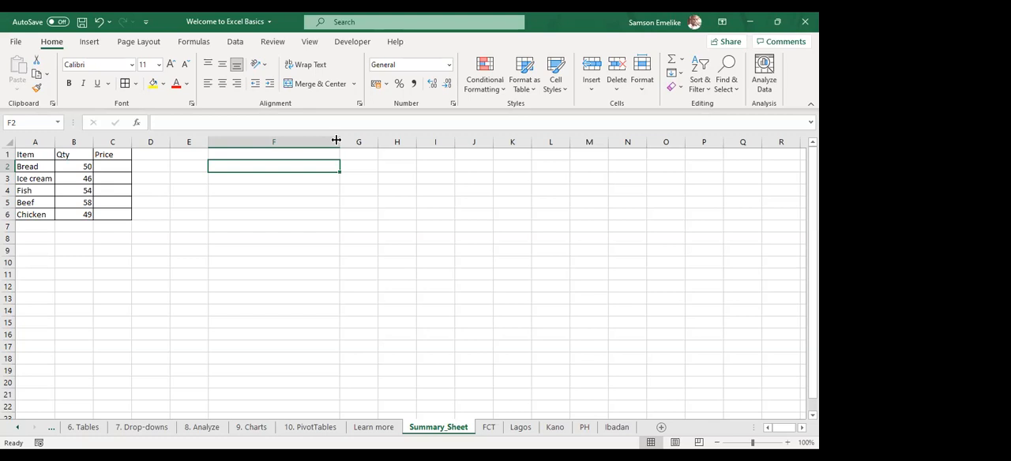
Enter =RANDBETWEEN(10,100) in Summary_Sheet cell F2 to generate a random whole number between 10 and 100
type("=")
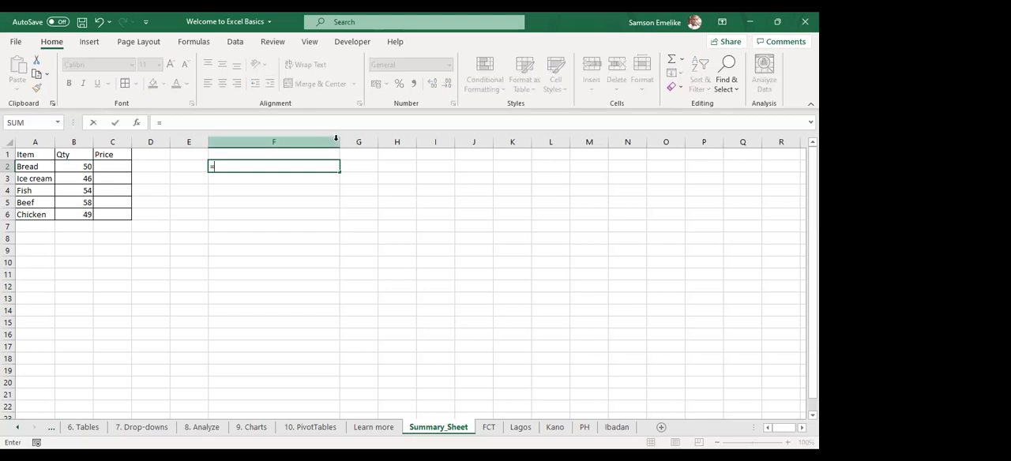
type("rand")
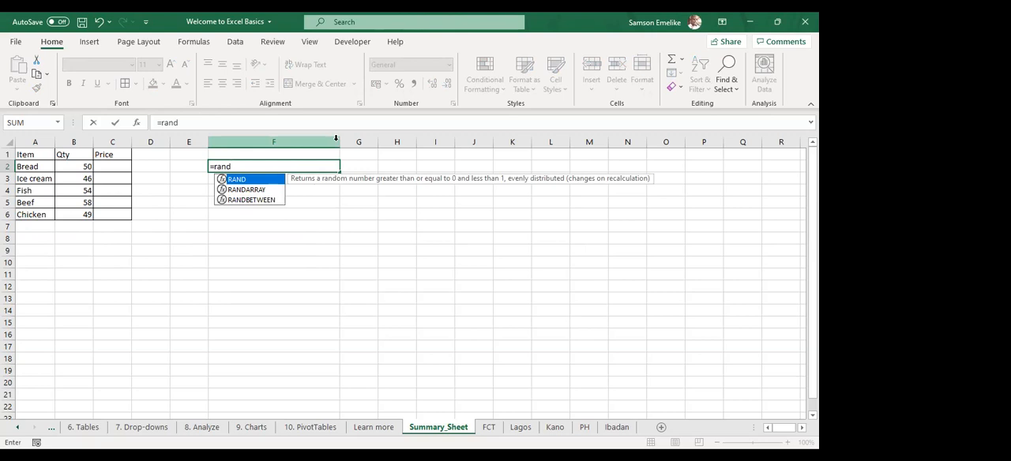
key("Down")
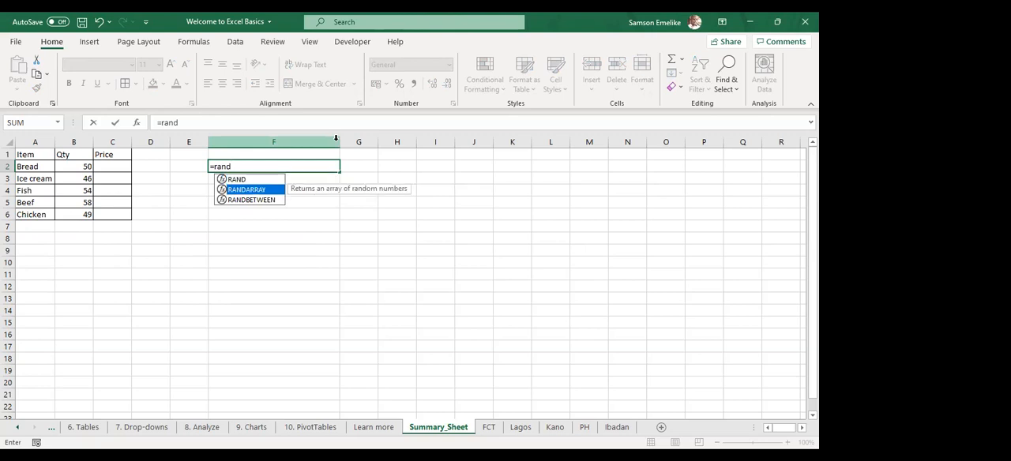
key("Down")
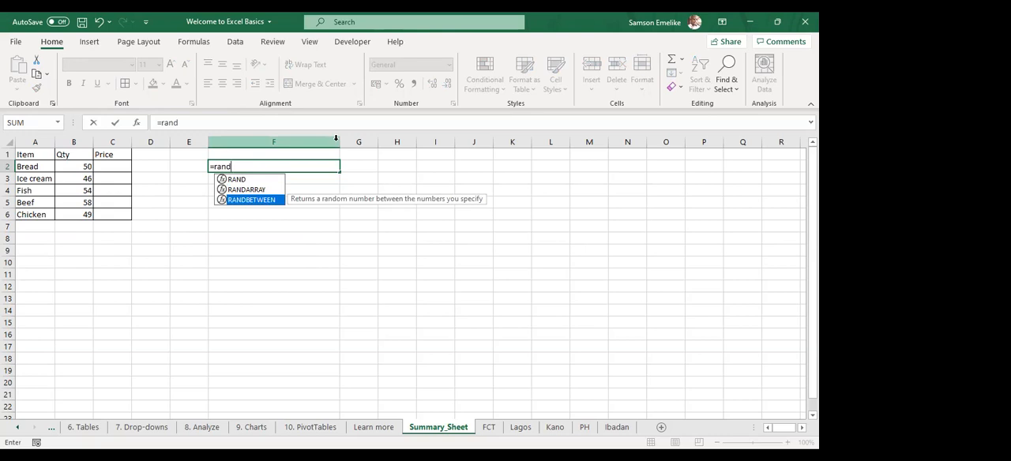
key("Tab")
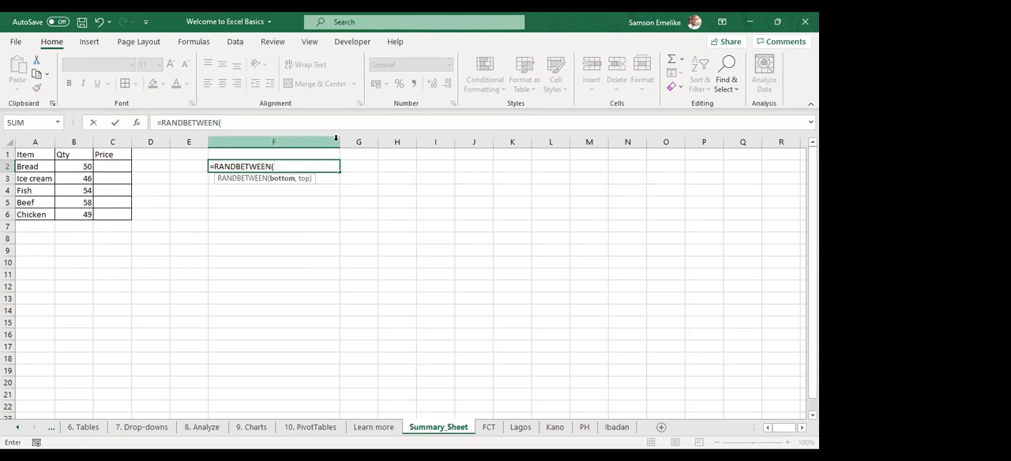
type("5")
key("BackSpace")
type("10,")
type("100")
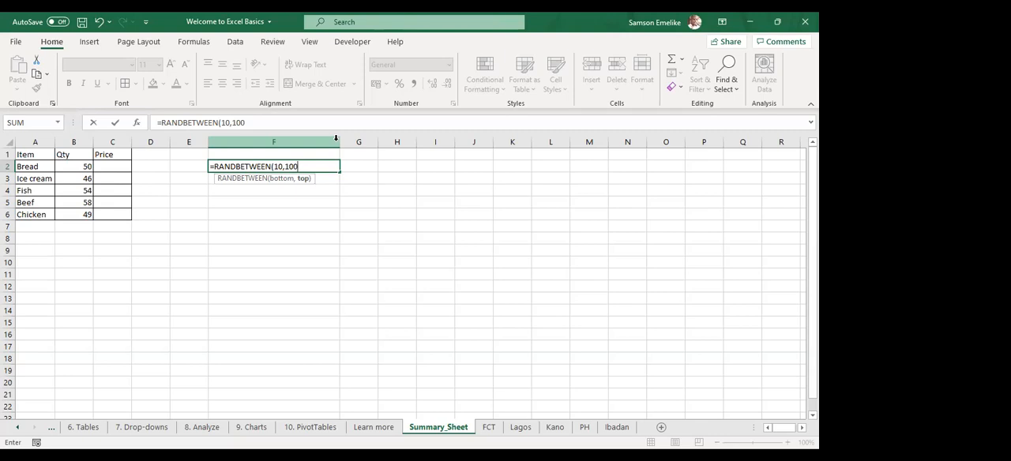
type(")")
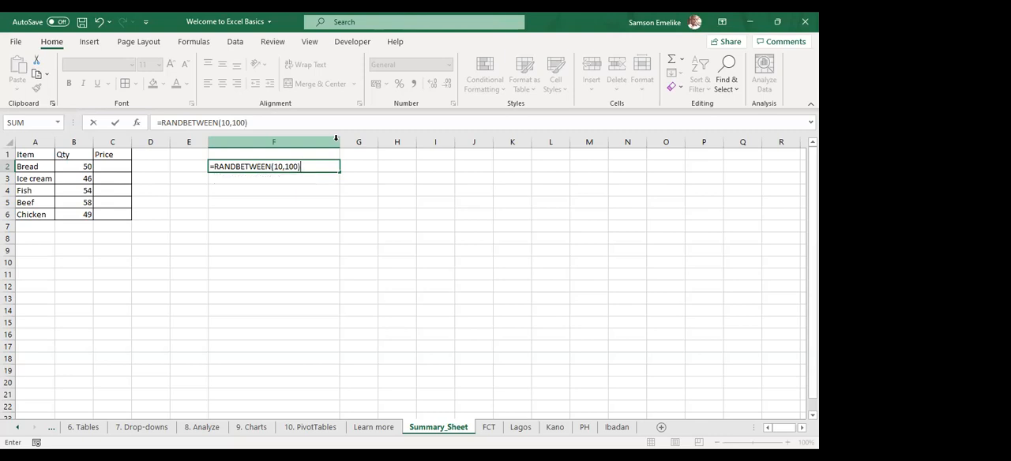
key("Return")
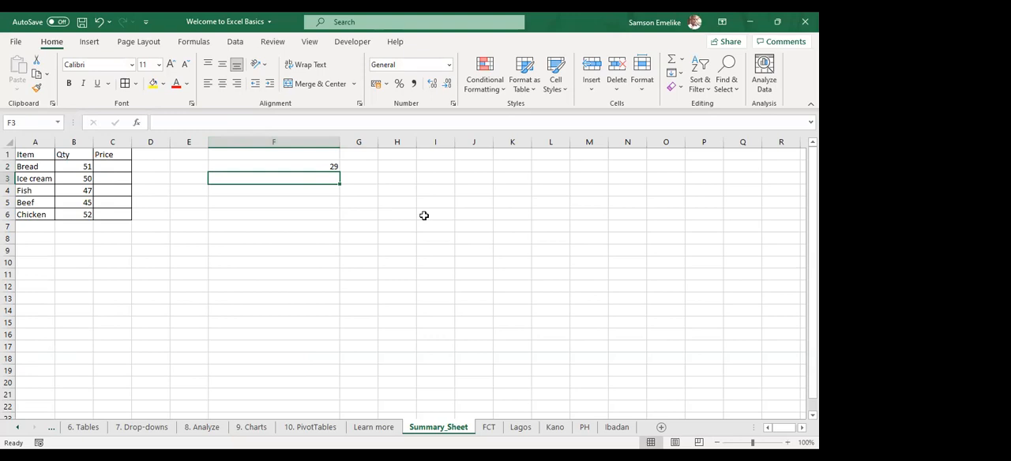
Recalculate the workbook repeatedly to generate new random values in cell F2 and the Qty column
key("F9")
key("F9")
key("F9")
key("F9")
key("F9")
left_click(74, 142)
left_click_drag(92, 150, 93, 148)
left_click(363, 203)
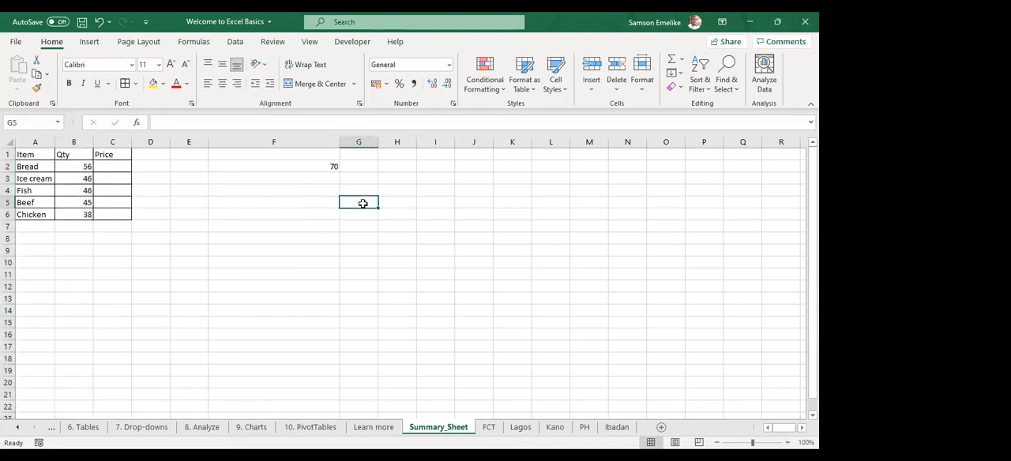
key("F9")
key("F9")
key("F9")
key("F9")
key("F9")
key("F9")
key("F9")
key("F9")
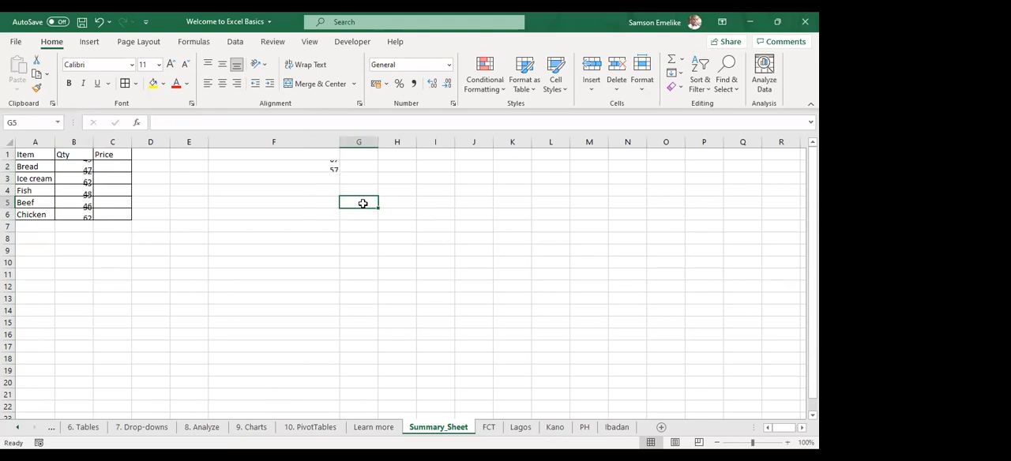
key("F9")
key("F9")
key("F9")
key("F9")
key("F9")
key("F9")
key("F9")
key("F9")
key("F9")
key("F9")
key("F9")
key("F9")
key("F9")
key("F9")
key("F9")
key("F9")
key("F9")
key("F9")
key("F9")
key("F9")
key("F9")
key("F9")
key("F9")
key("F9")
key("F9")
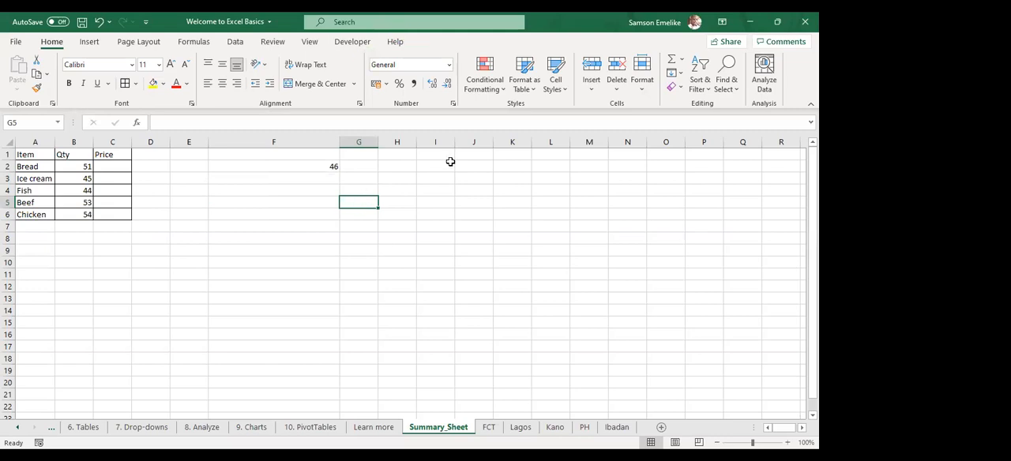
left_click(445, 123)
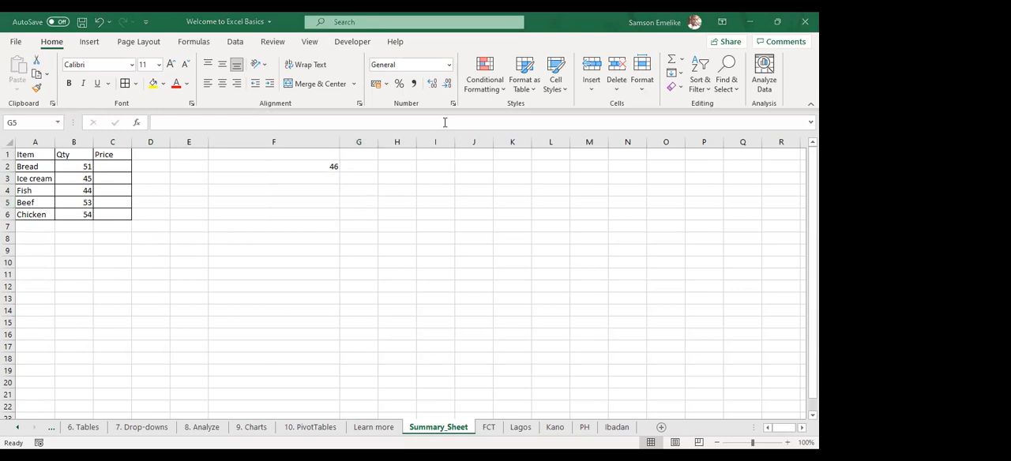